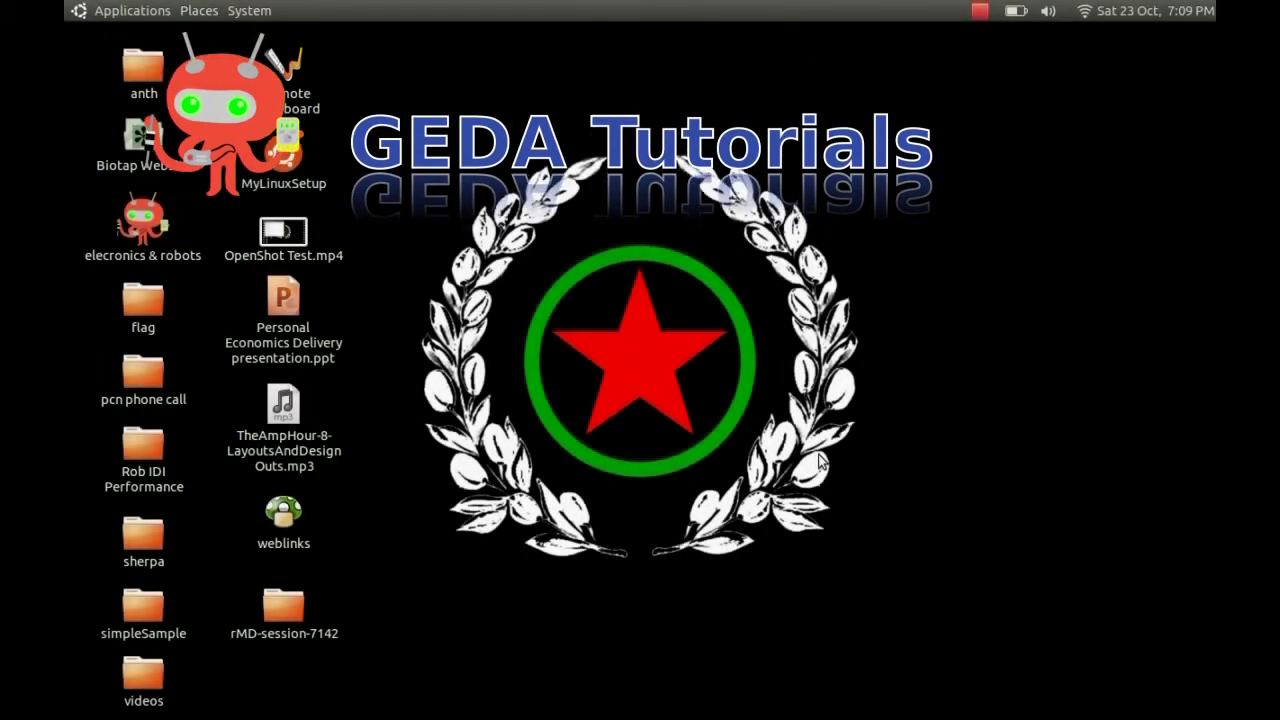
- Launch the gEDA Schematic Editor from the Ubuntu dock
{"action": "mouse_move", "coordinate": [787, 716]}
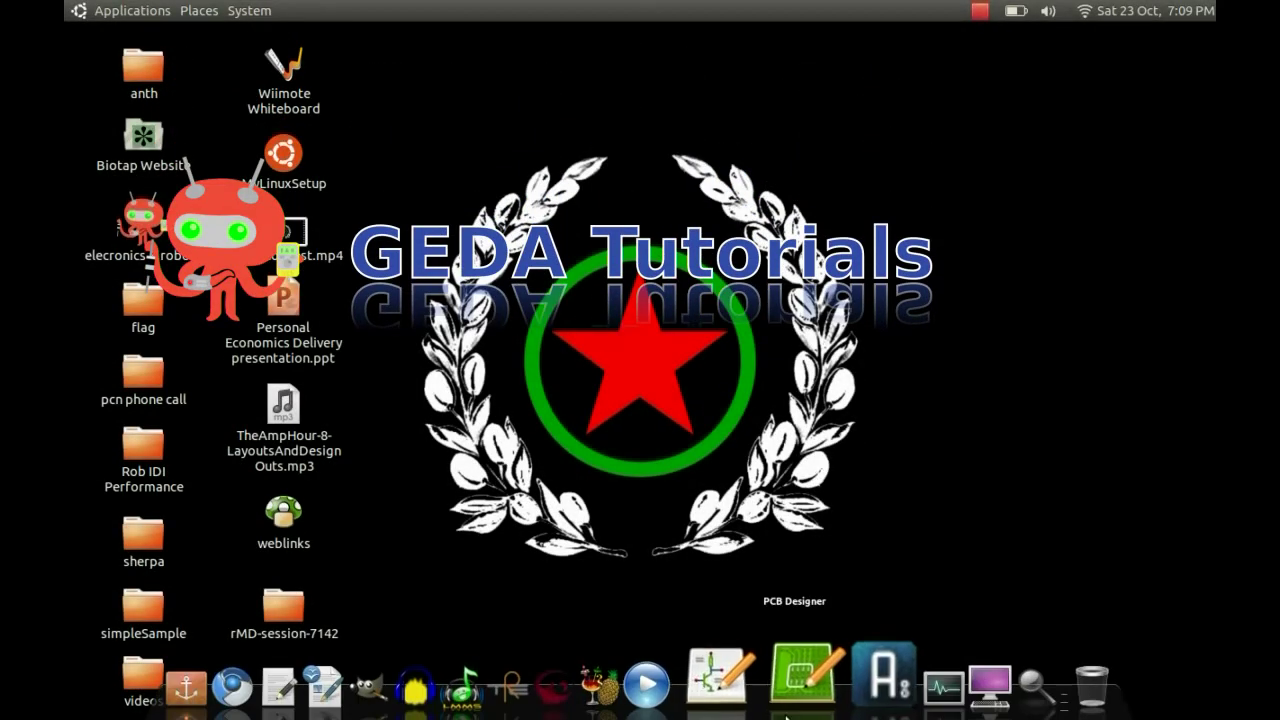
{"action": "left_click", "coordinate": [750, 690]}
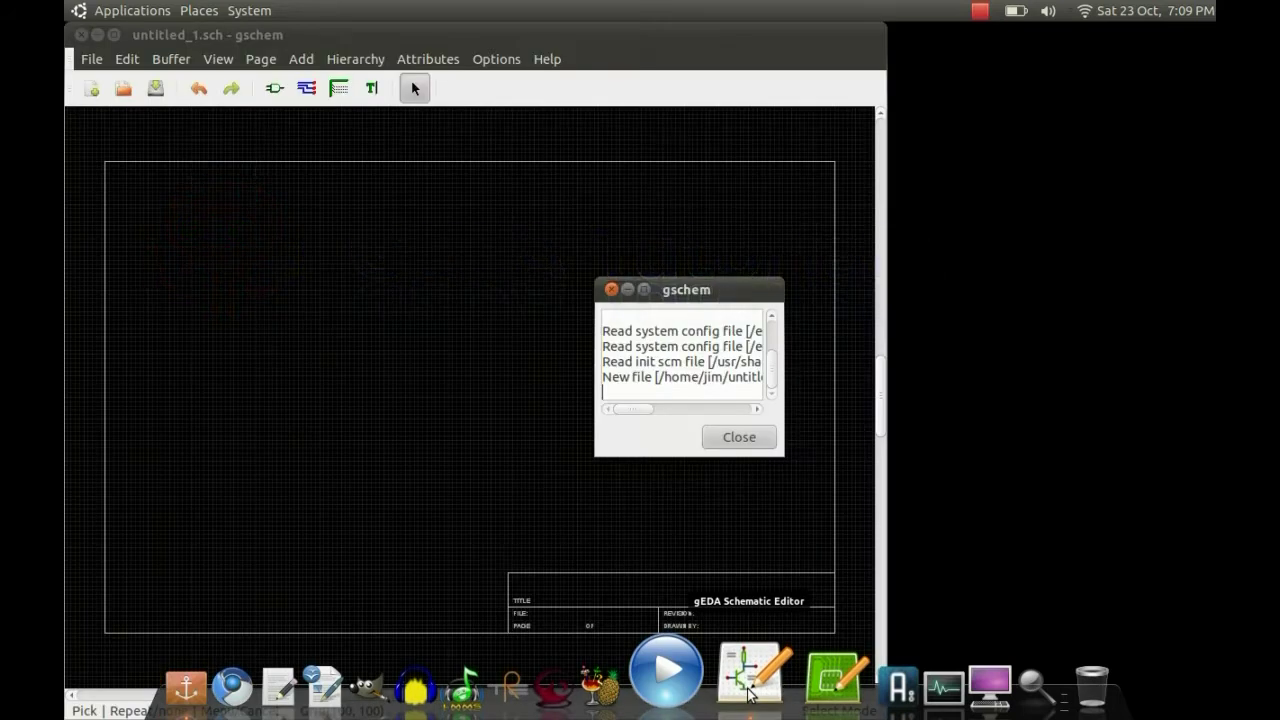
- Dismiss the startup log, maximize gschem, and pick demoIC.sym from the 'my symbol' library
{"action": "left_click", "coordinate": [740, 440]}
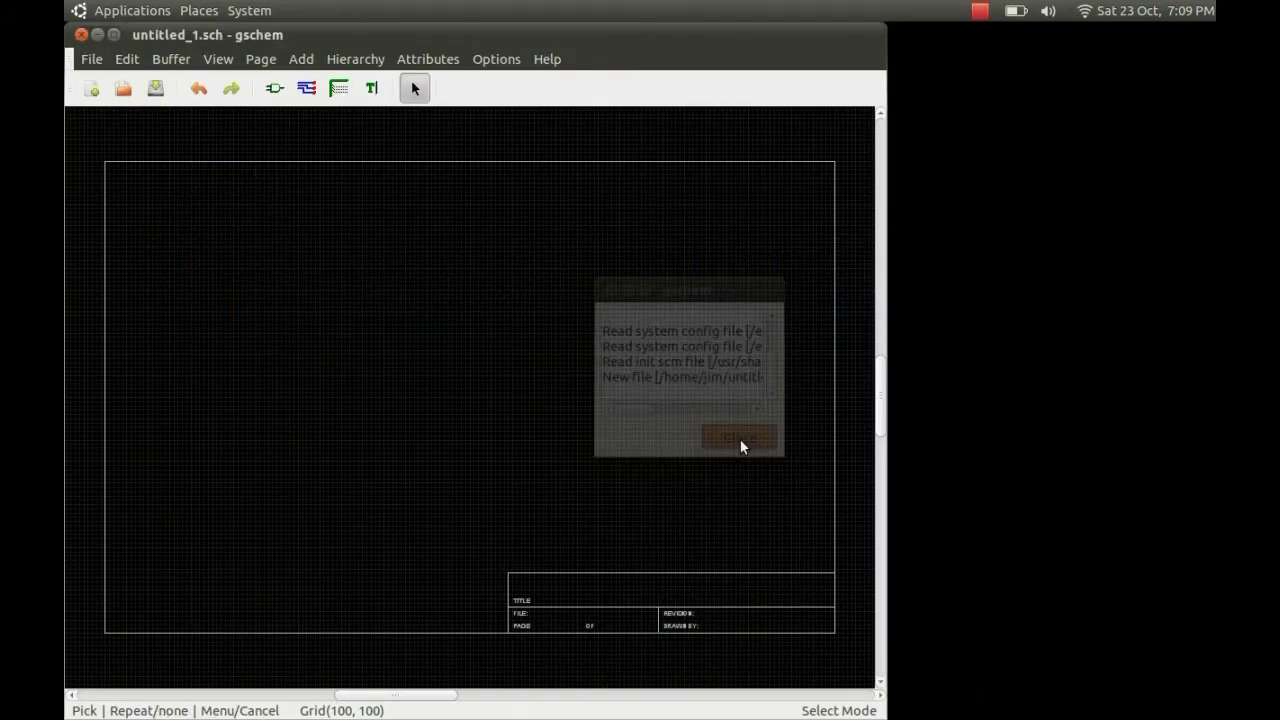
{"action": "double_click", "coordinate": [583, 35]}
{"action": "key", "text": "i"}
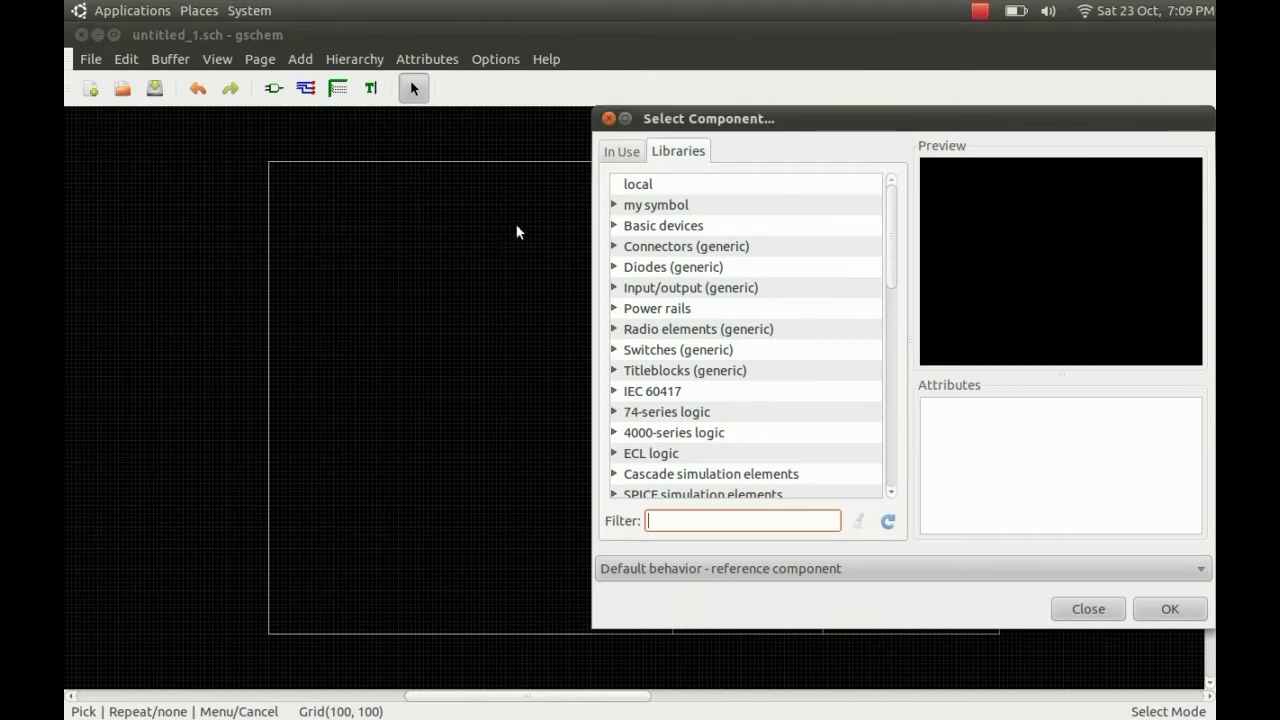
{"action": "left_click", "coordinate": [614, 205]}
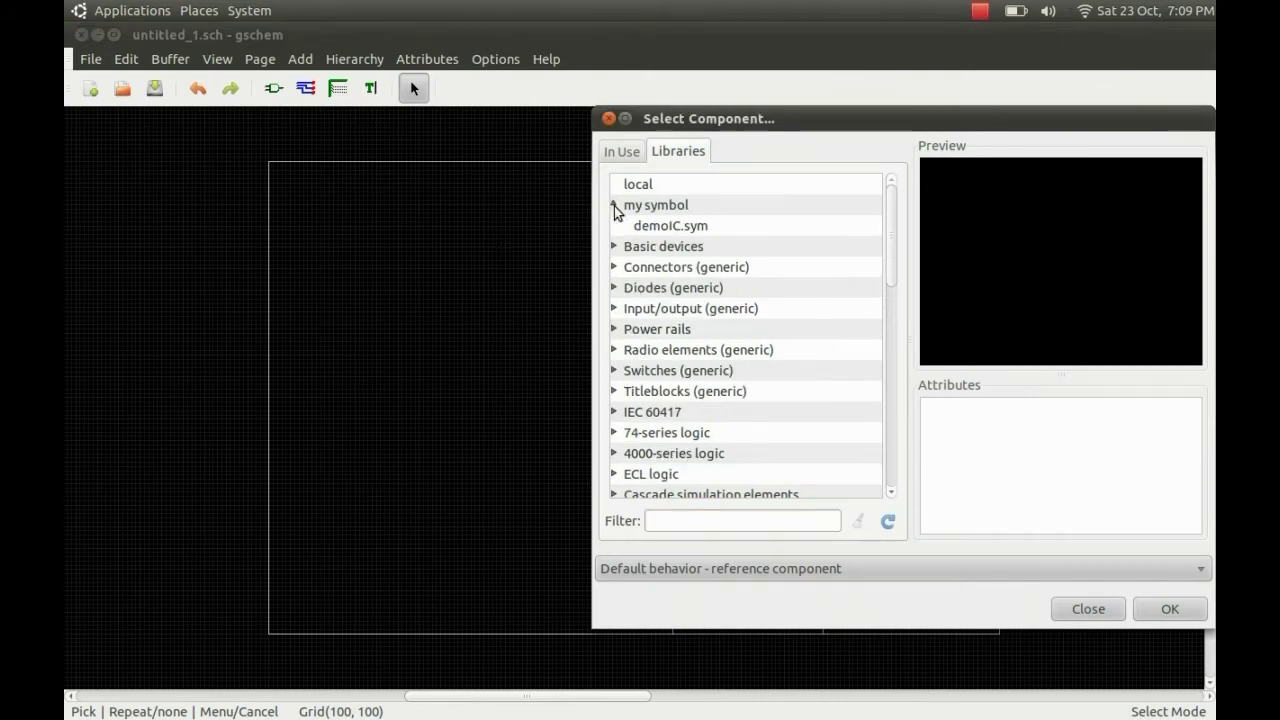
{"action": "left_click", "coordinate": [659, 228]}
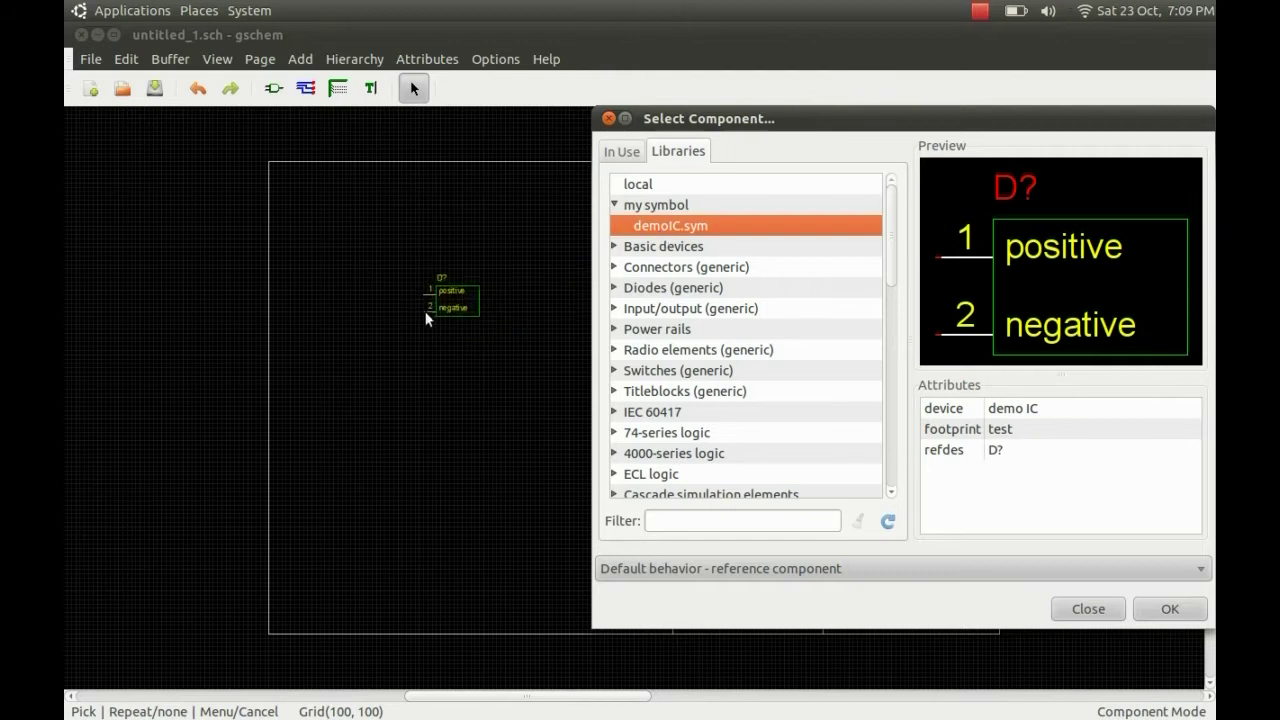
- Place two demoIC symbols on the schematic, one above the other
{"action": "left_click", "coordinate": [434, 269]}
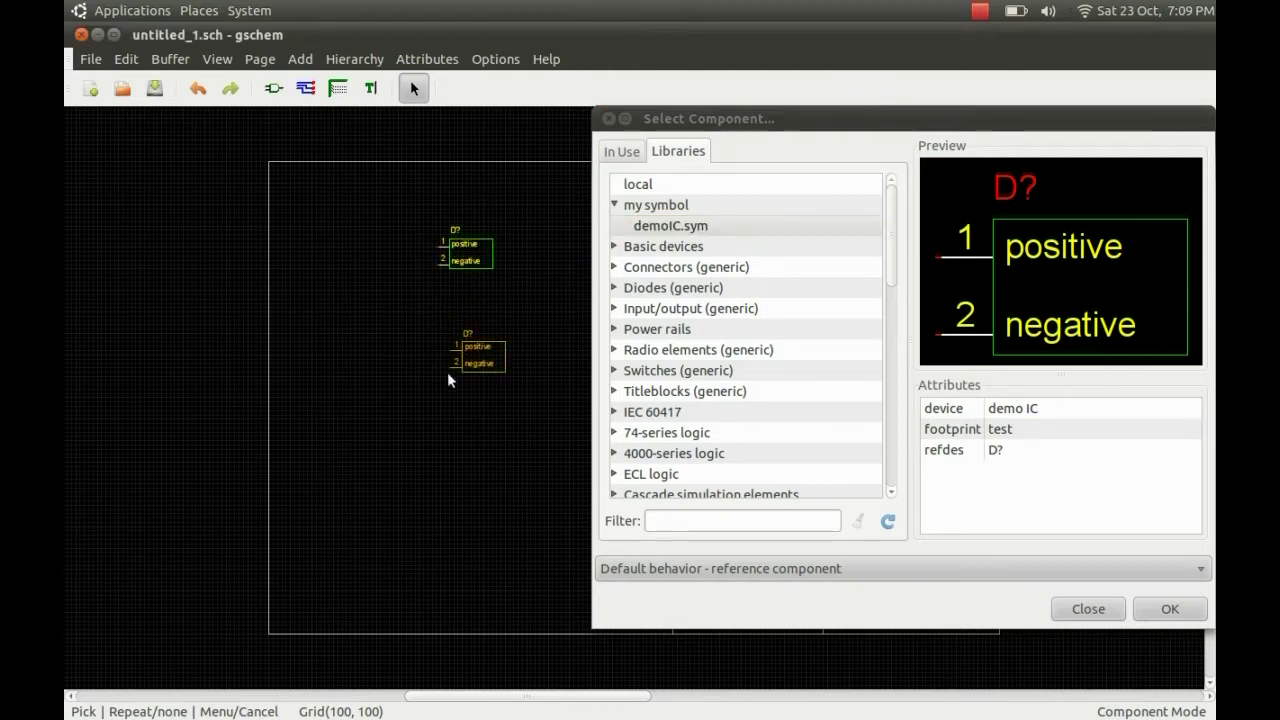
{"action": "left_click", "coordinate": [447, 372]}
{"action": "right_click", "coordinate": [333, 475]}
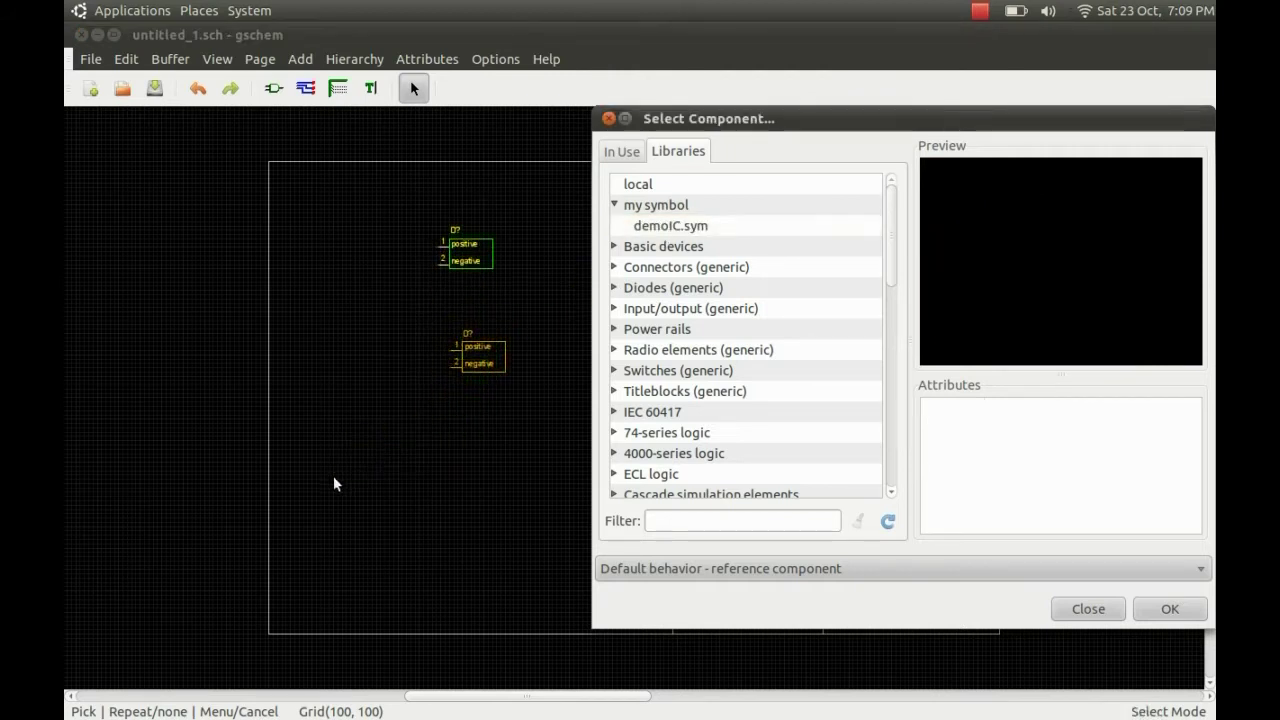
{"action": "left_click", "coordinate": [615, 248]}
{"action": "left_click", "coordinate": [615, 247]}
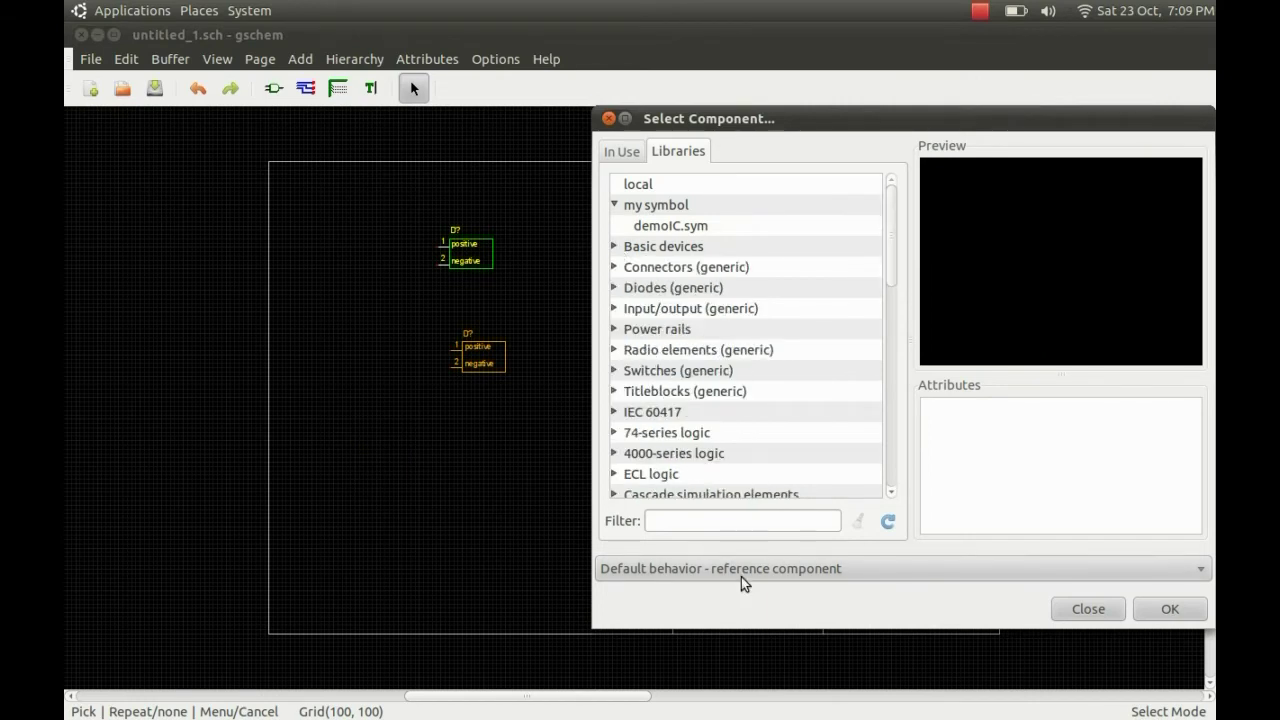
- Filter the library by 'resis' and place resistor-2.sym resistors from Basic devices
{"action": "left_click", "coordinate": [707, 528]}
{"action": "type", "text": "res"}
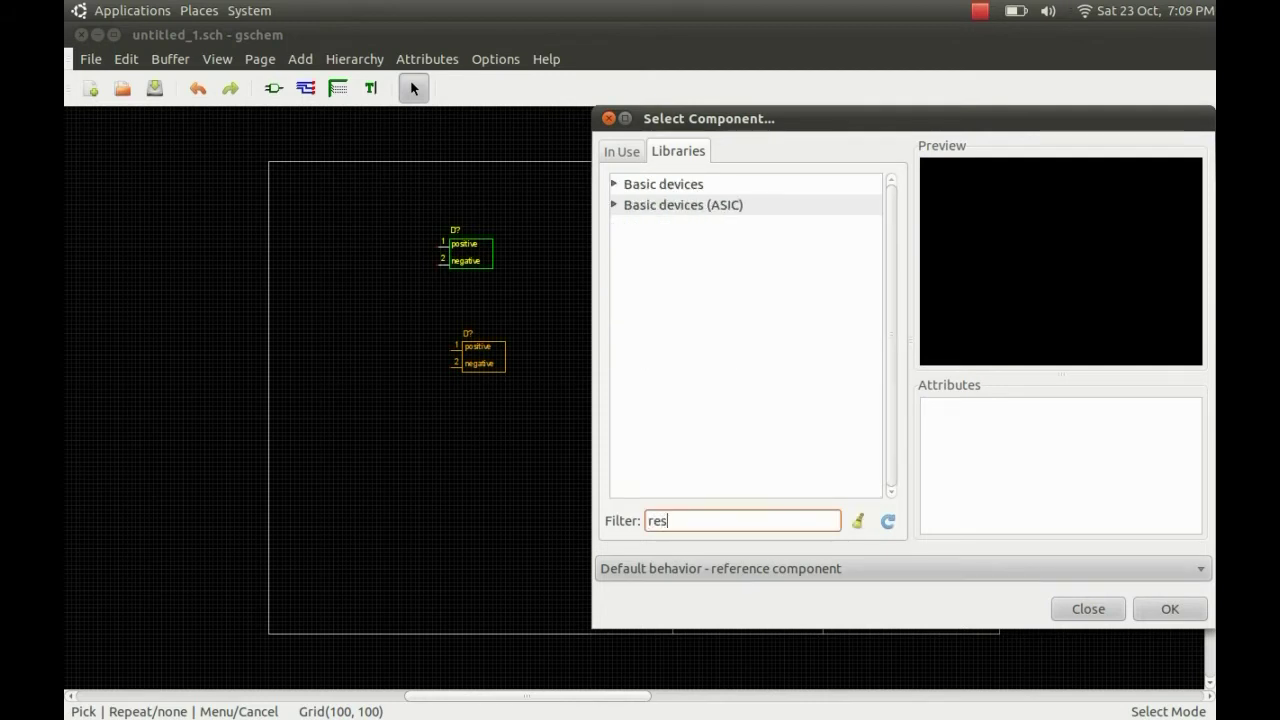
{"action": "type", "text": "is"}
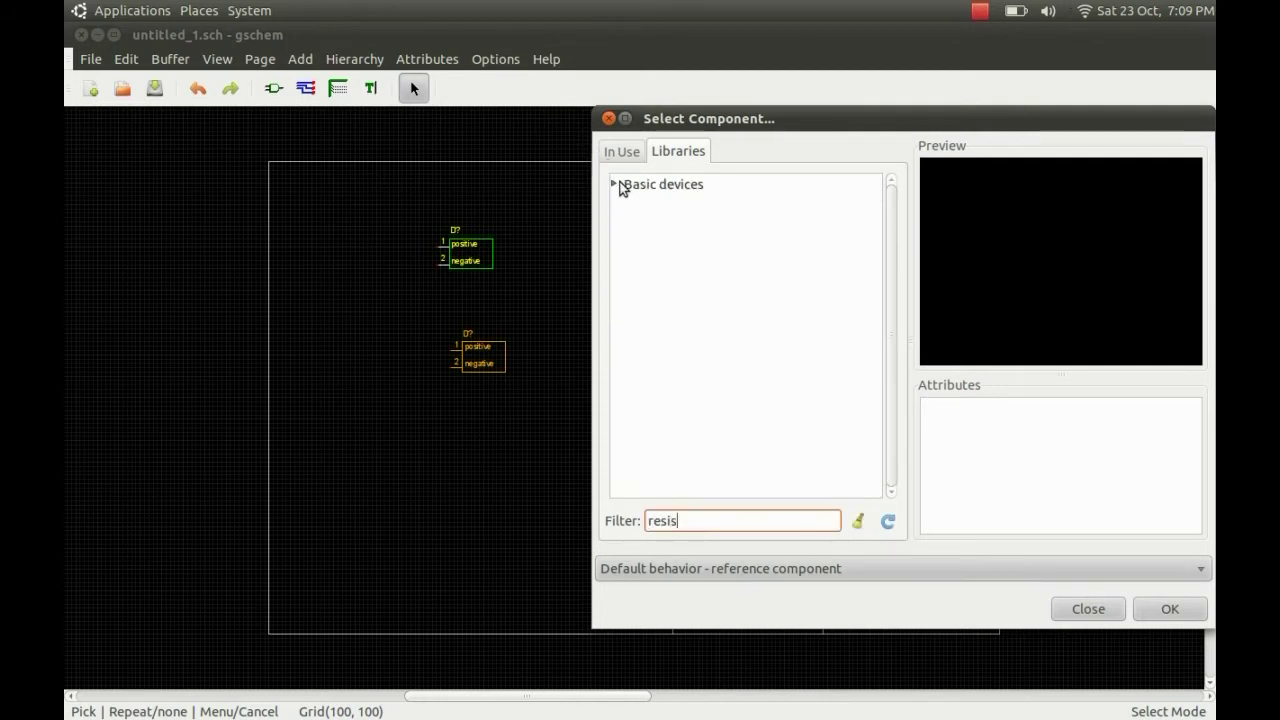
{"action": "left_click", "coordinate": [615, 184]}
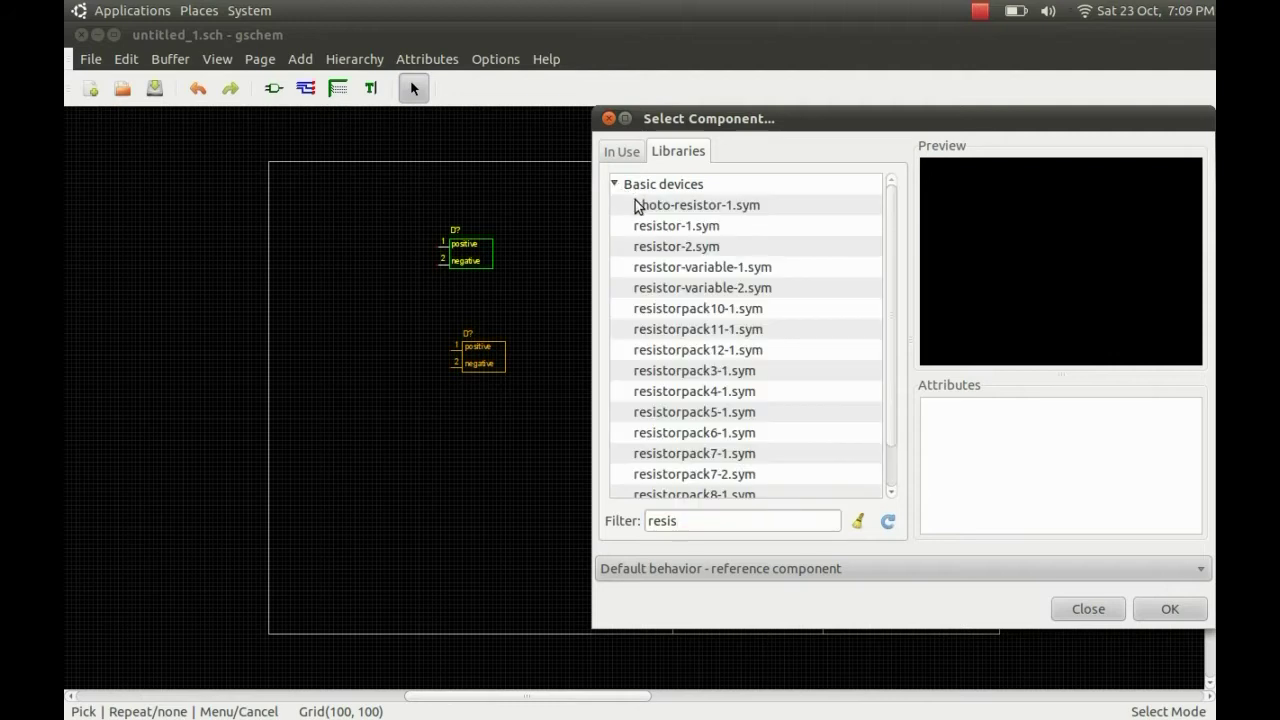
{"action": "left_click", "coordinate": [652, 226]}
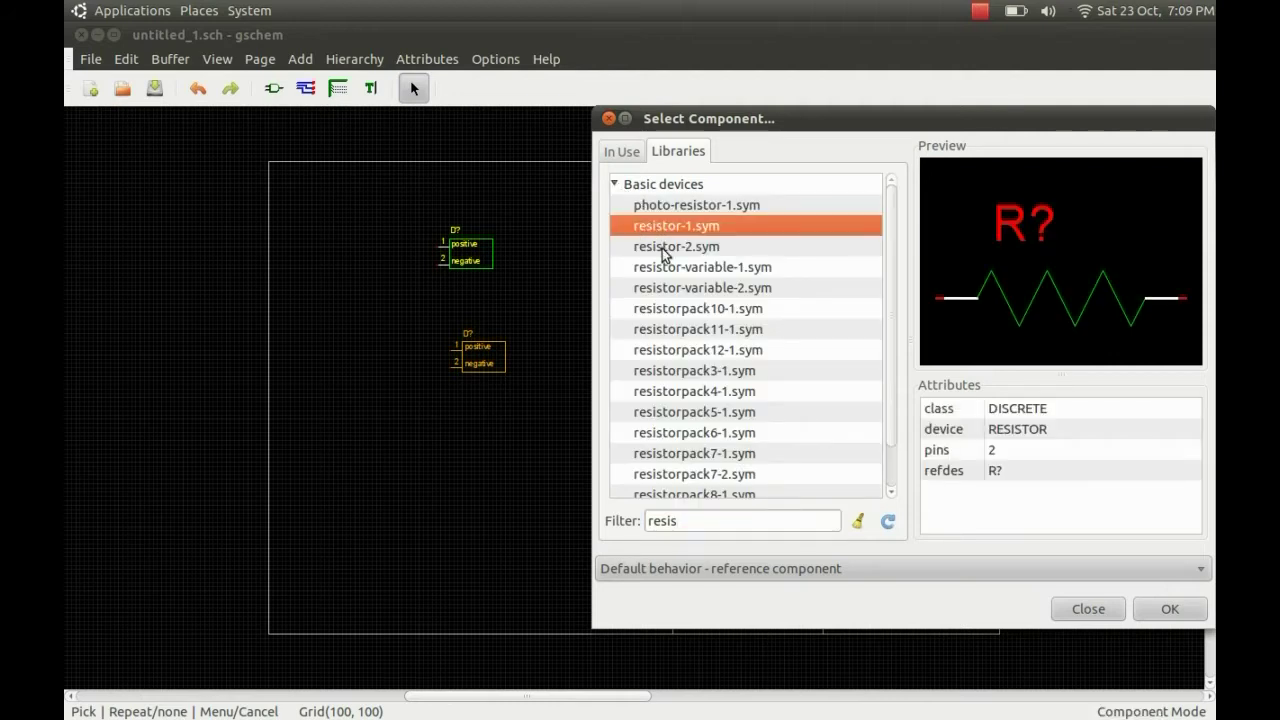
{"action": "left_click", "coordinate": [664, 249]}
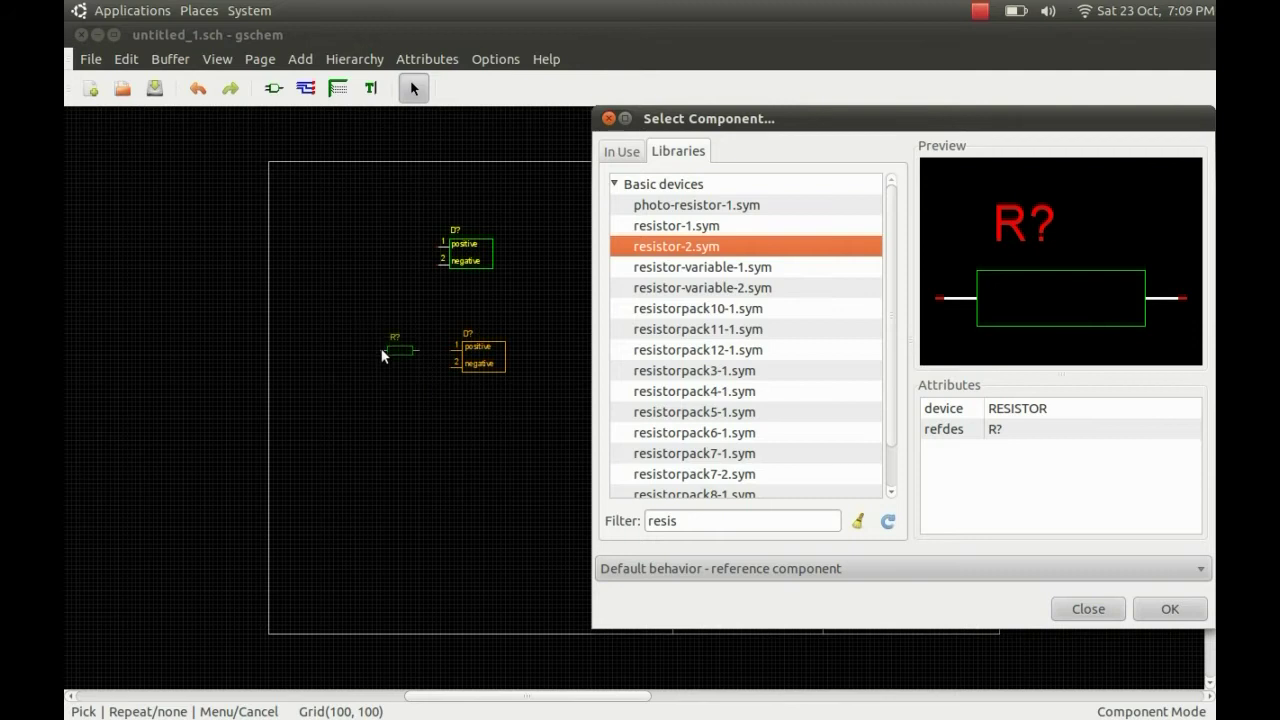
{"action": "left_click", "coordinate": [344, 301]}
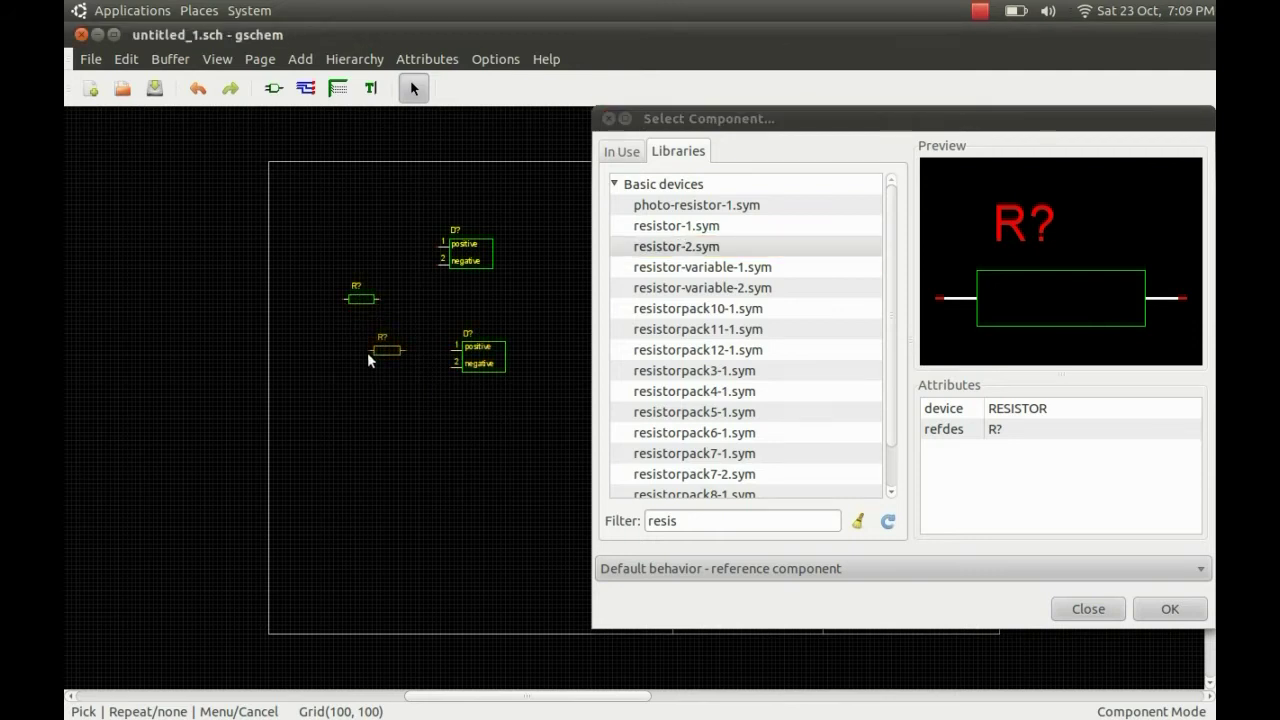
{"action": "key", "text": "Escape"}
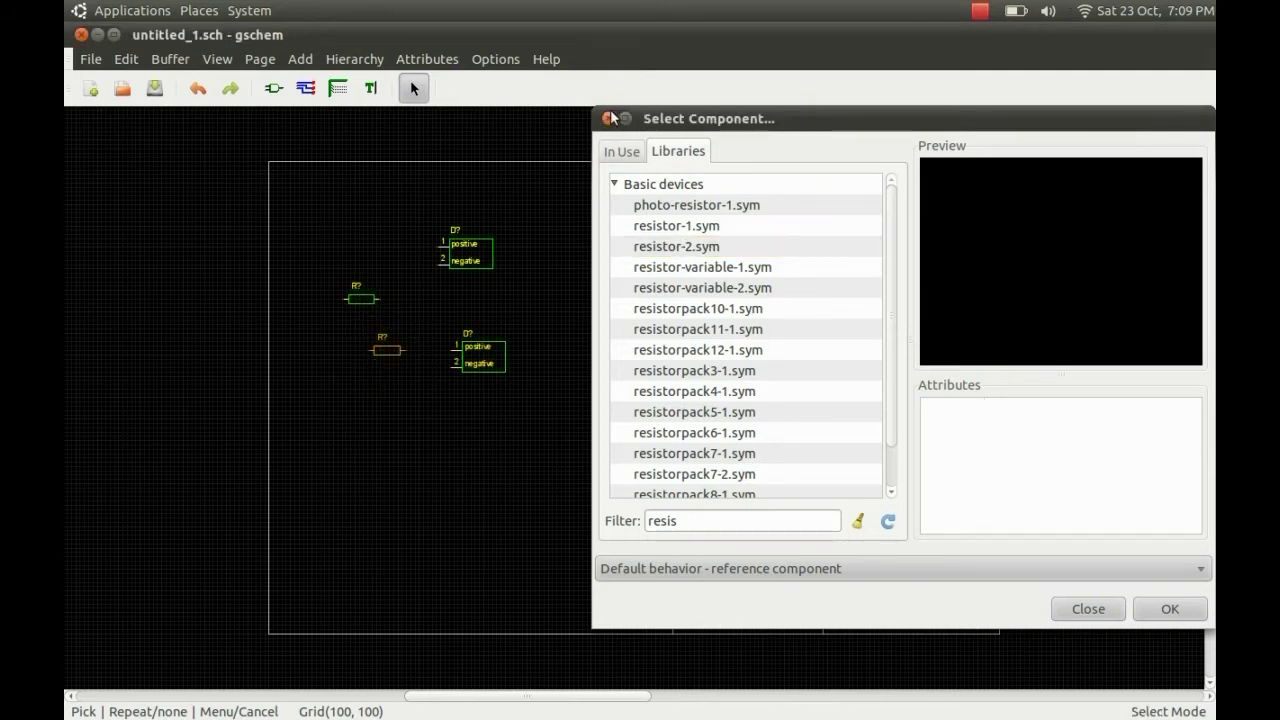
- Close the chooser, zoom in, and drag both resistors up beside the demoIC symbols
{"action": "left_click", "coordinate": [609, 118]}
{"action": "scroll", "coordinate": [440, 300], "scroll_direction": "up", "scroll_amount": 3}
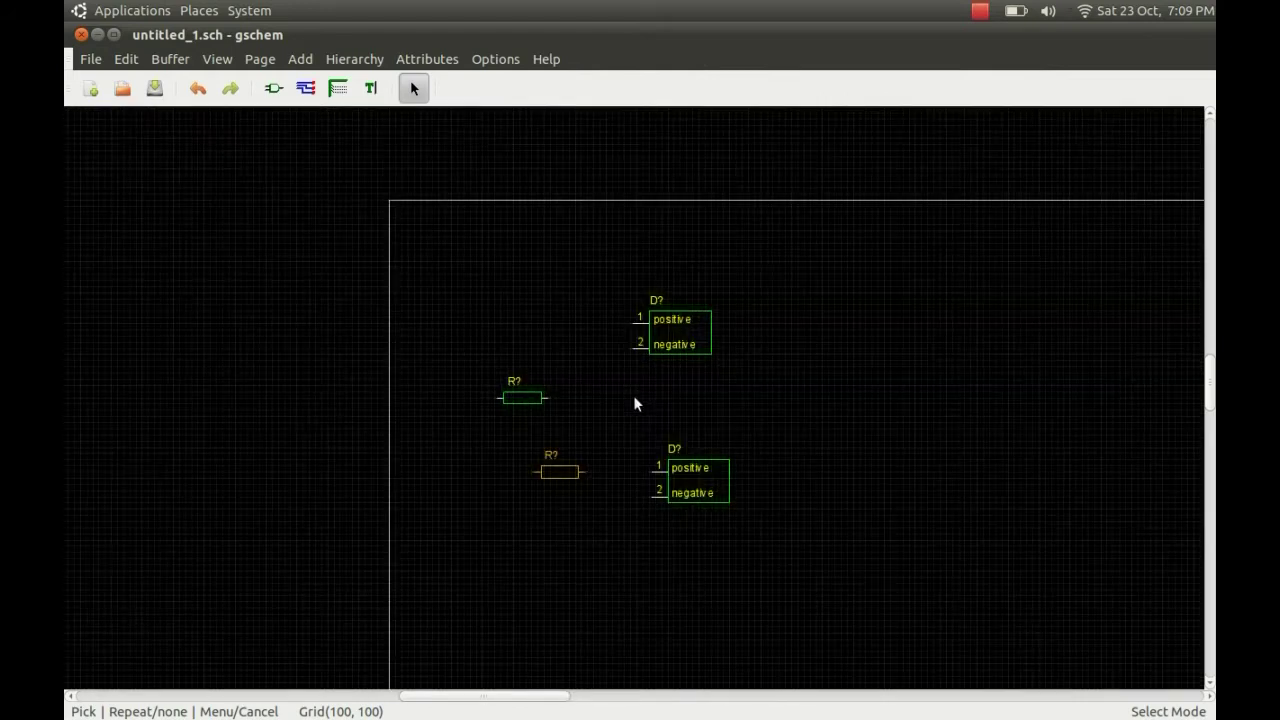
{"action": "left_click", "coordinate": [458, 404]}
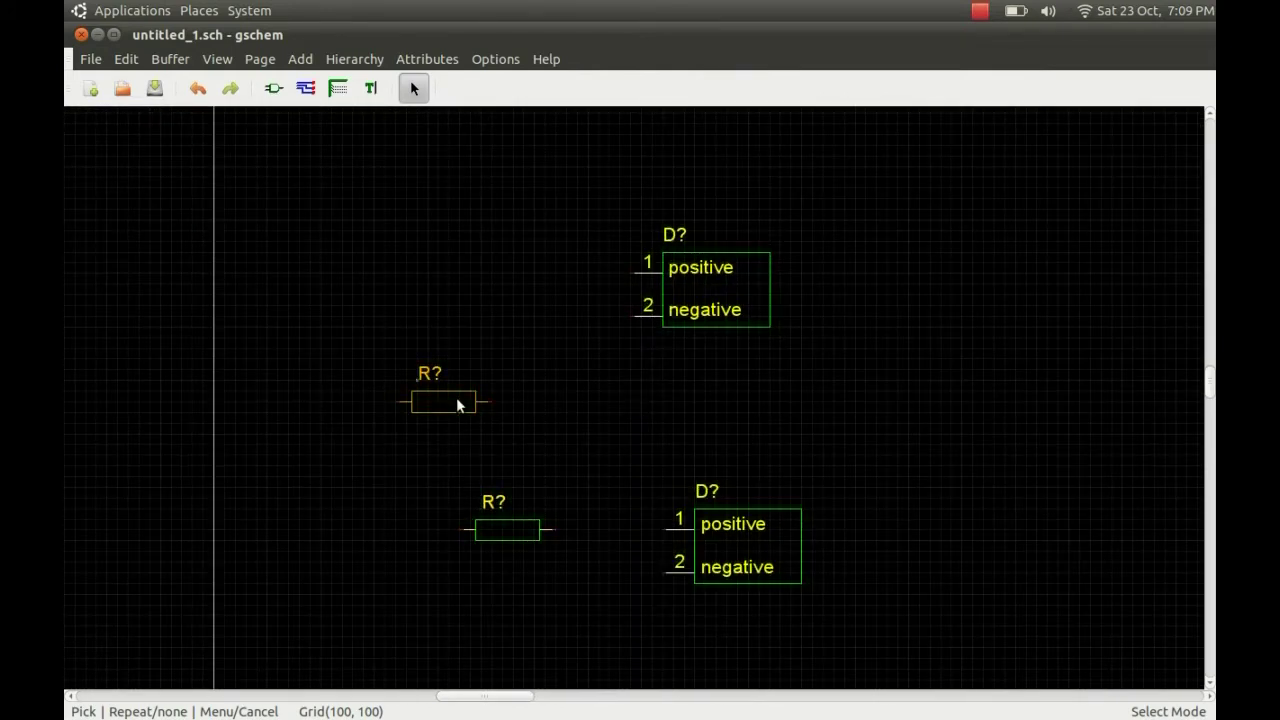
{"action": "left_click_drag", "start_coordinate": [458, 404], "coordinate": [494, 306]}
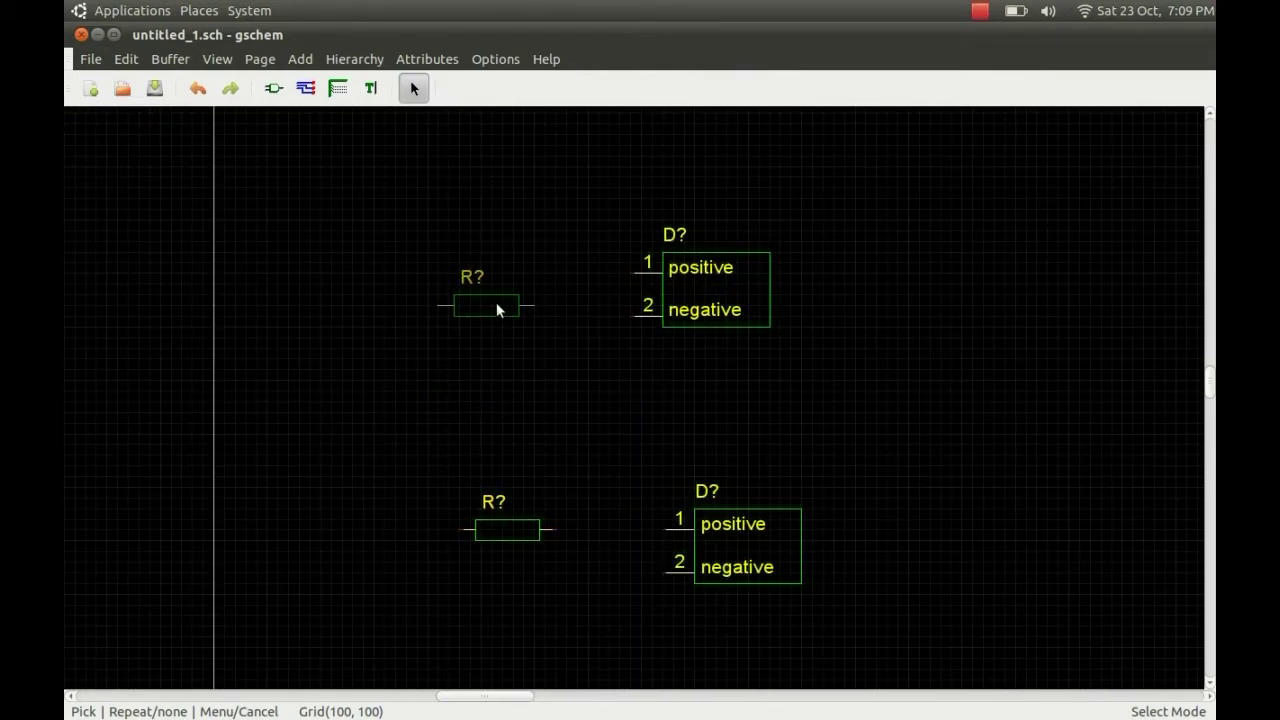
{"action": "left_click", "coordinate": [474, 500]}
{"action": "left_click", "coordinate": [481, 499]}
{"action": "left_click_drag", "start_coordinate": [501, 529], "coordinate": [469, 453]}
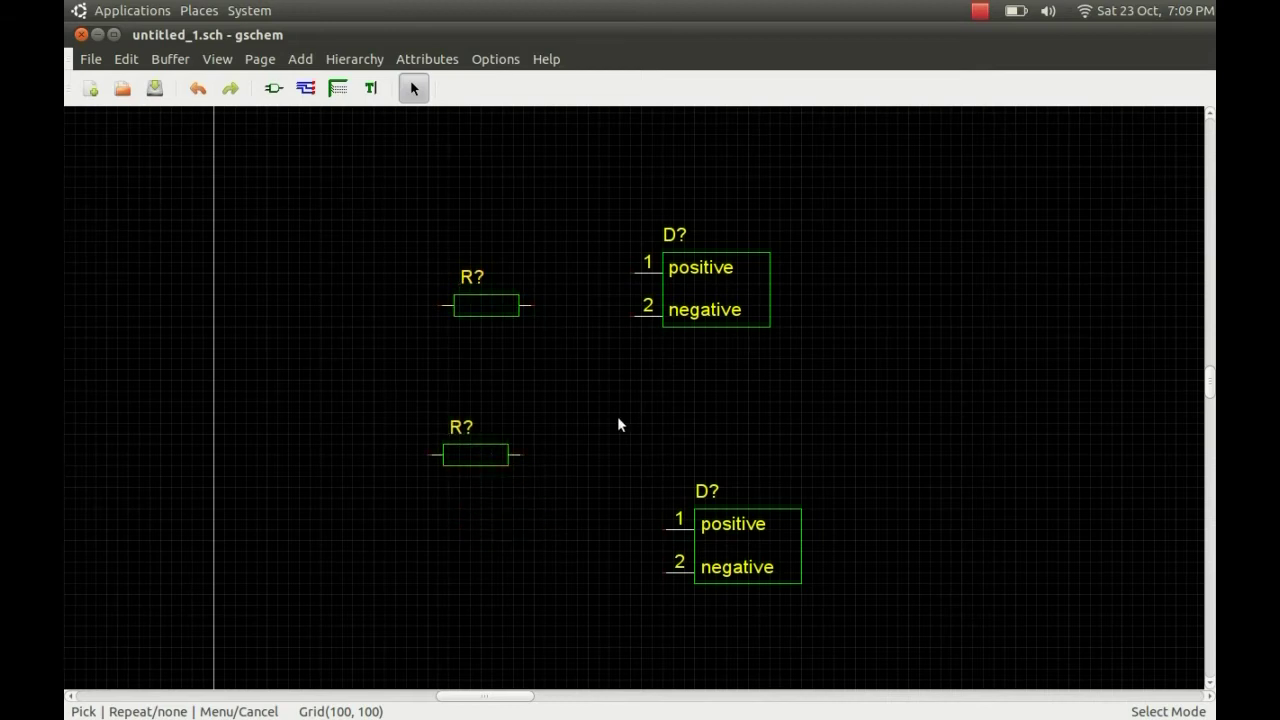
- Set the refdes of the upper and lower demoIC symbols to D1 and D2
{"action": "double_click", "coordinate": [712, 279]}
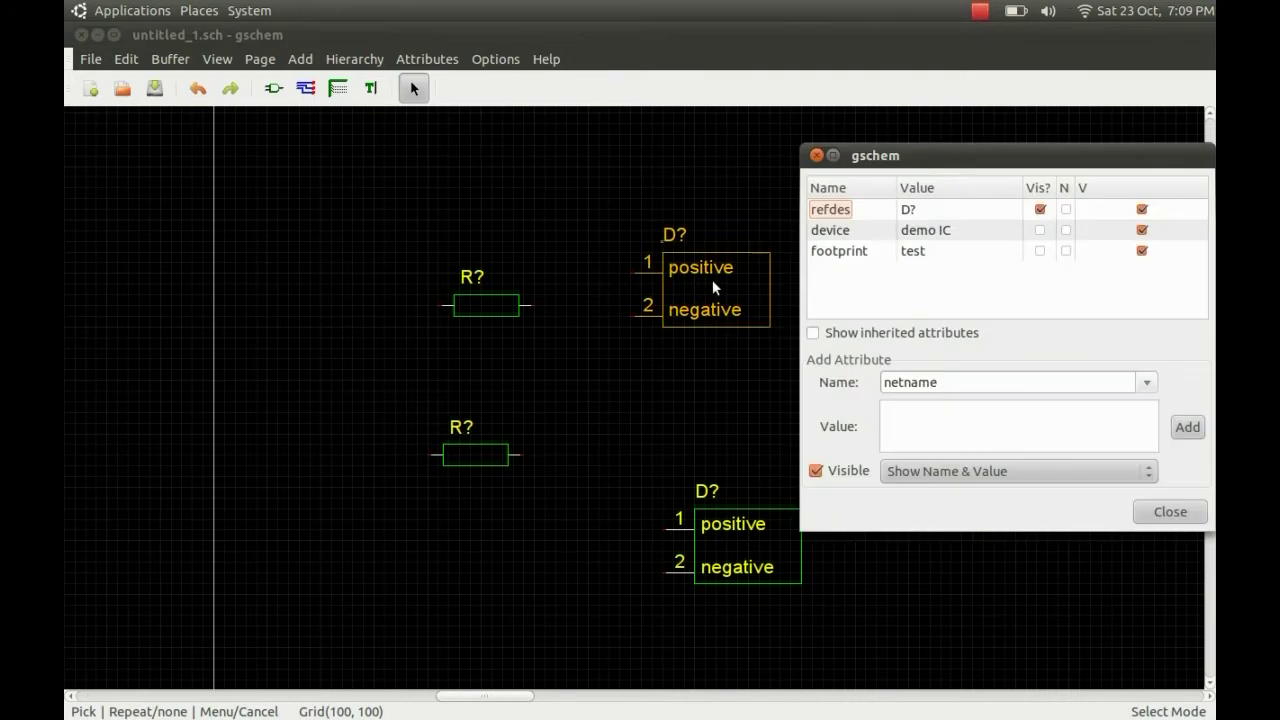
{"action": "left_click", "coordinate": [928, 208]}
{"action": "key", "text": "BackSpace"}
{"action": "type", "text": "1"}
{"action": "key", "text": "Return"}
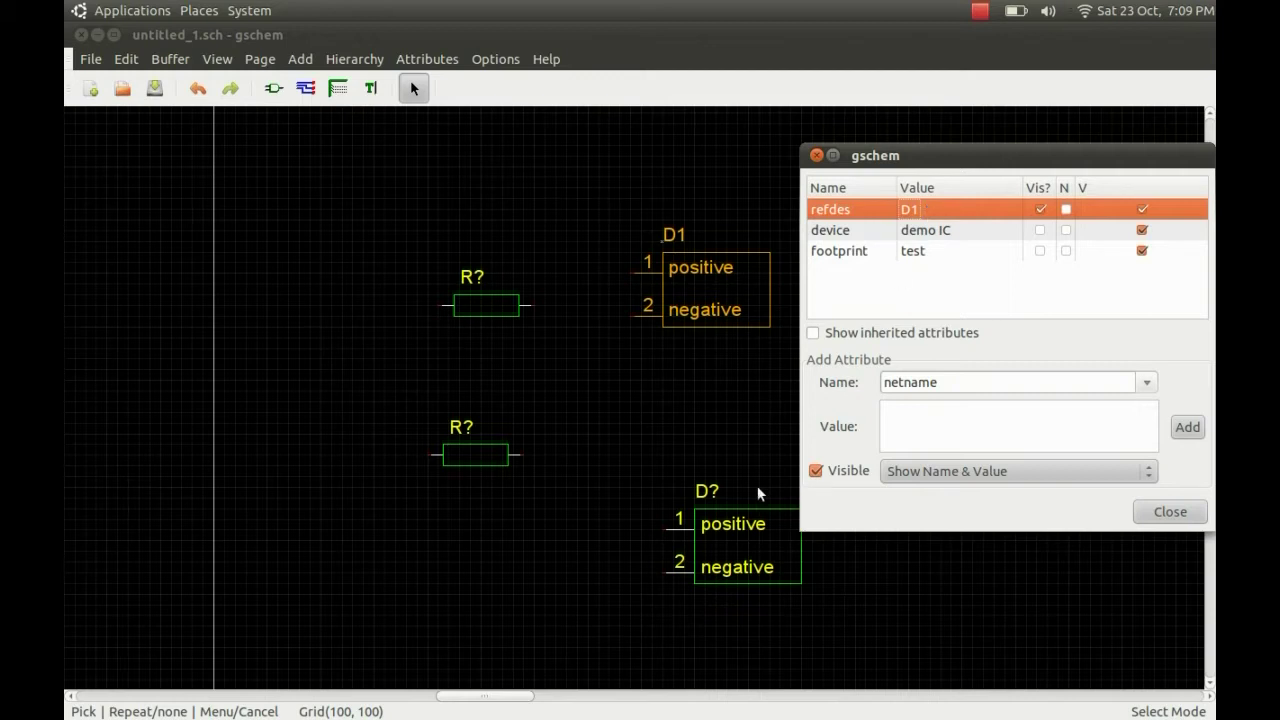
{"action": "left_click", "coordinate": [753, 536]}
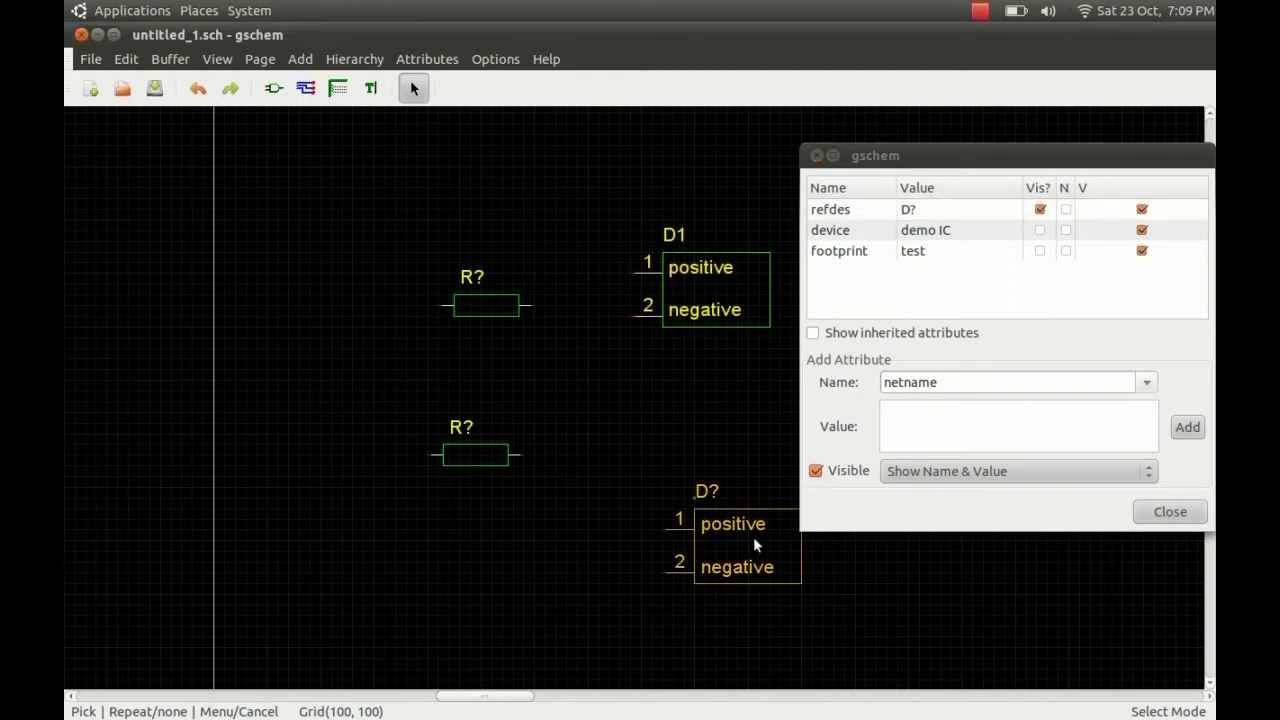
{"action": "left_click", "coordinate": [955, 209]}
{"action": "left_click", "coordinate": [955, 209]}
{"action": "key", "text": "BackSpace"}
{"action": "type", "text": "2"}
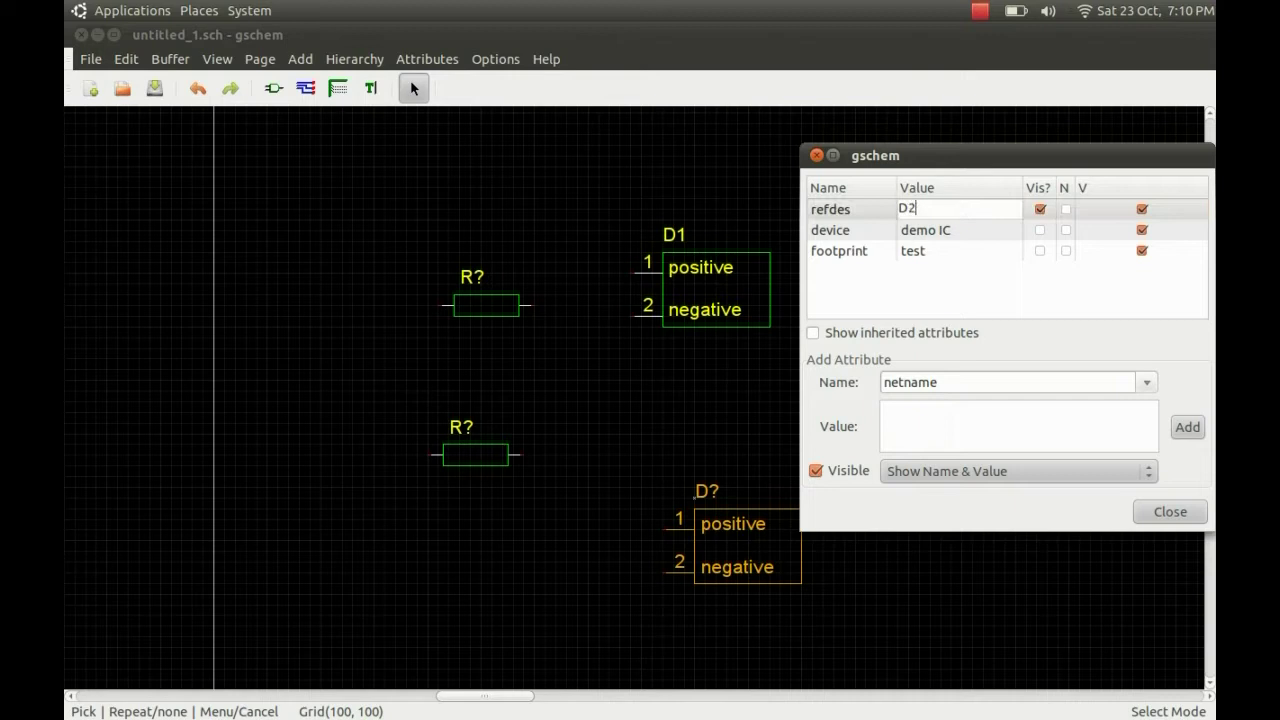
{"action": "key", "text": "Return"}
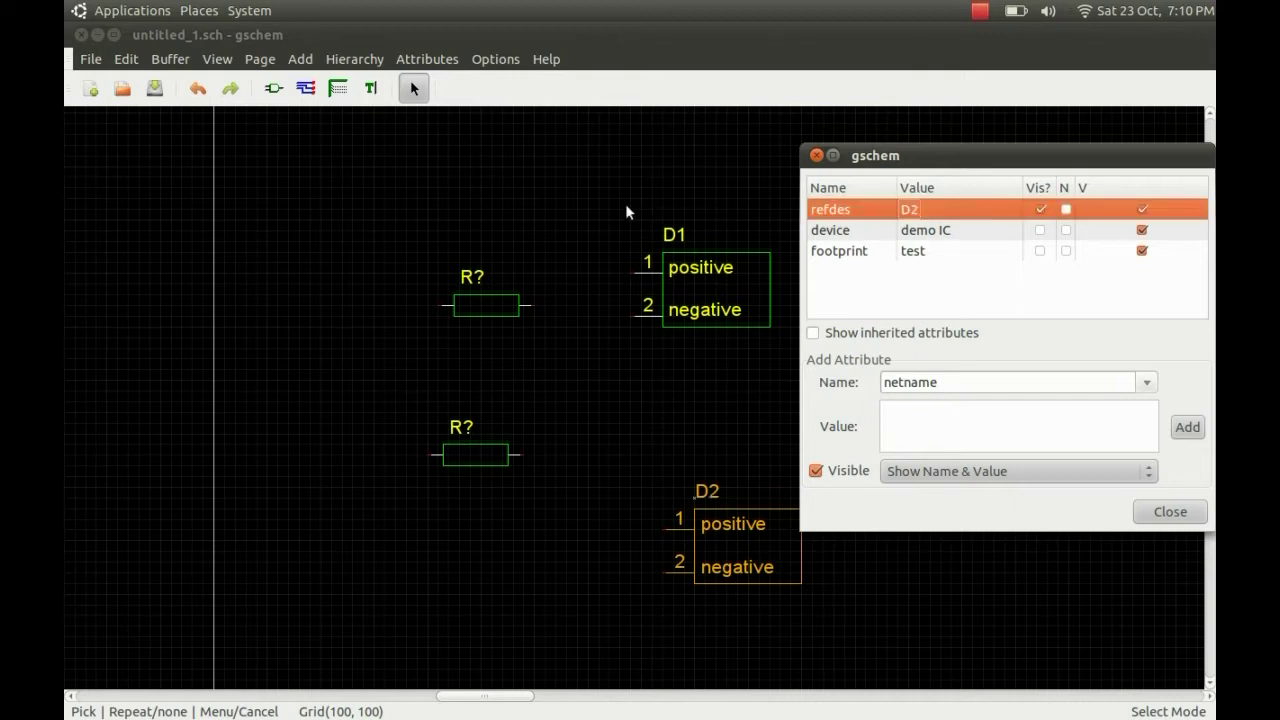
- Set the refdes of the upper and lower resistors to R1 and R2
{"action": "left_click", "coordinate": [484, 292]}
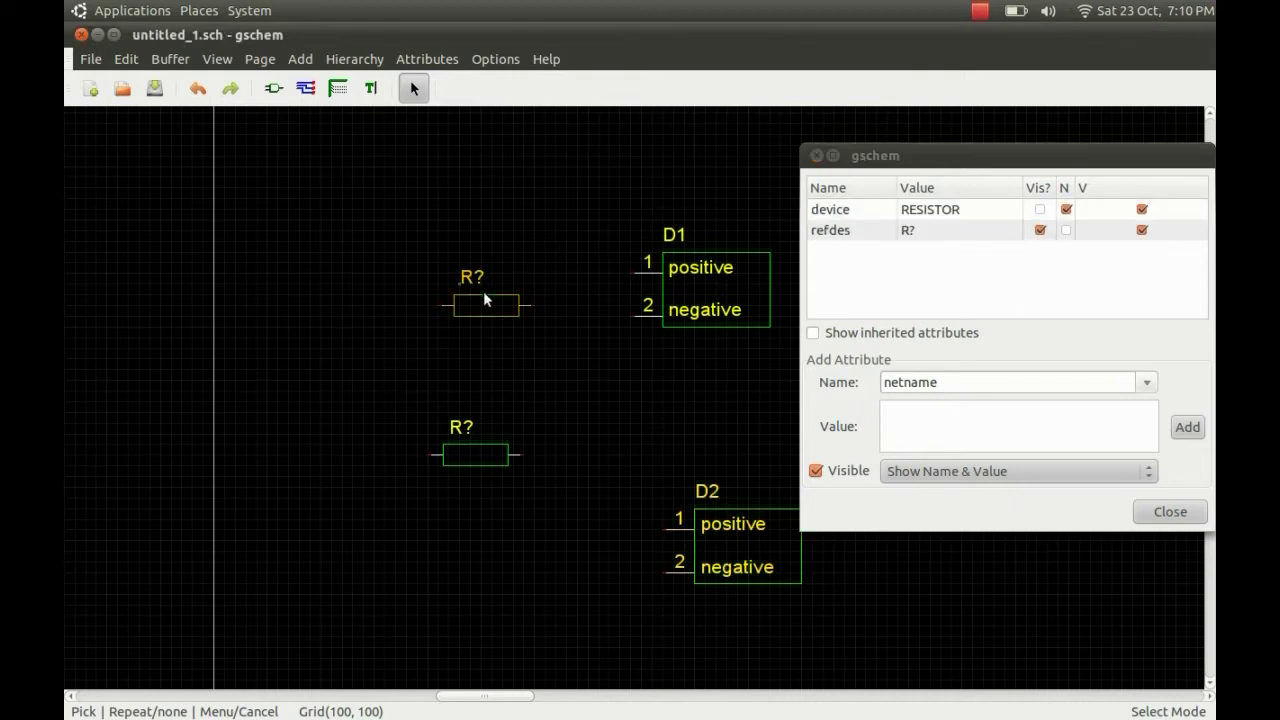
{"action": "left_click", "coordinate": [970, 233]}
{"action": "key", "text": "BackSpace"}
{"action": "type", "text": "1"}
{"action": "key", "text": "Return"}
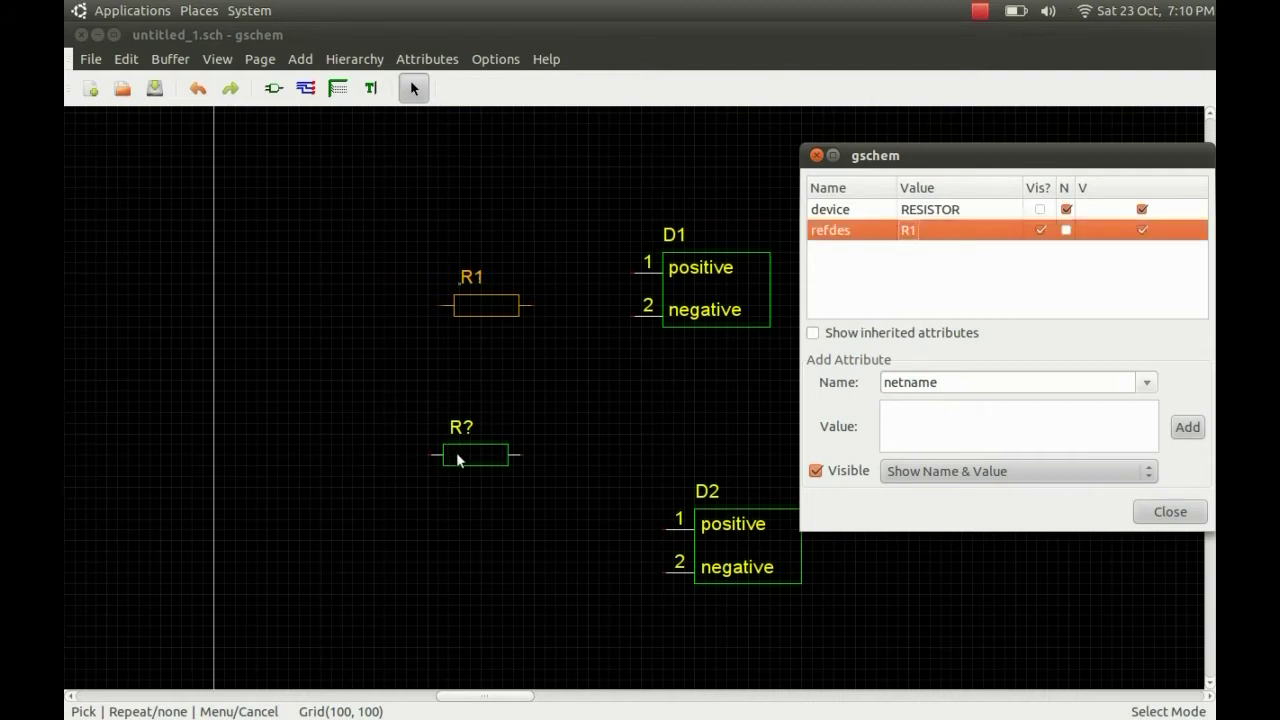
{"action": "left_click", "coordinate": [456, 452]}
{"action": "left_click", "coordinate": [936, 236]}
{"action": "key", "text": "BackSpace"}
{"action": "type", "text": "2"}
{"action": "key", "text": "Return"}
- Give R2 a hidden footprint attribute with value R025
{"action": "left_click", "coordinate": [692, 300]}
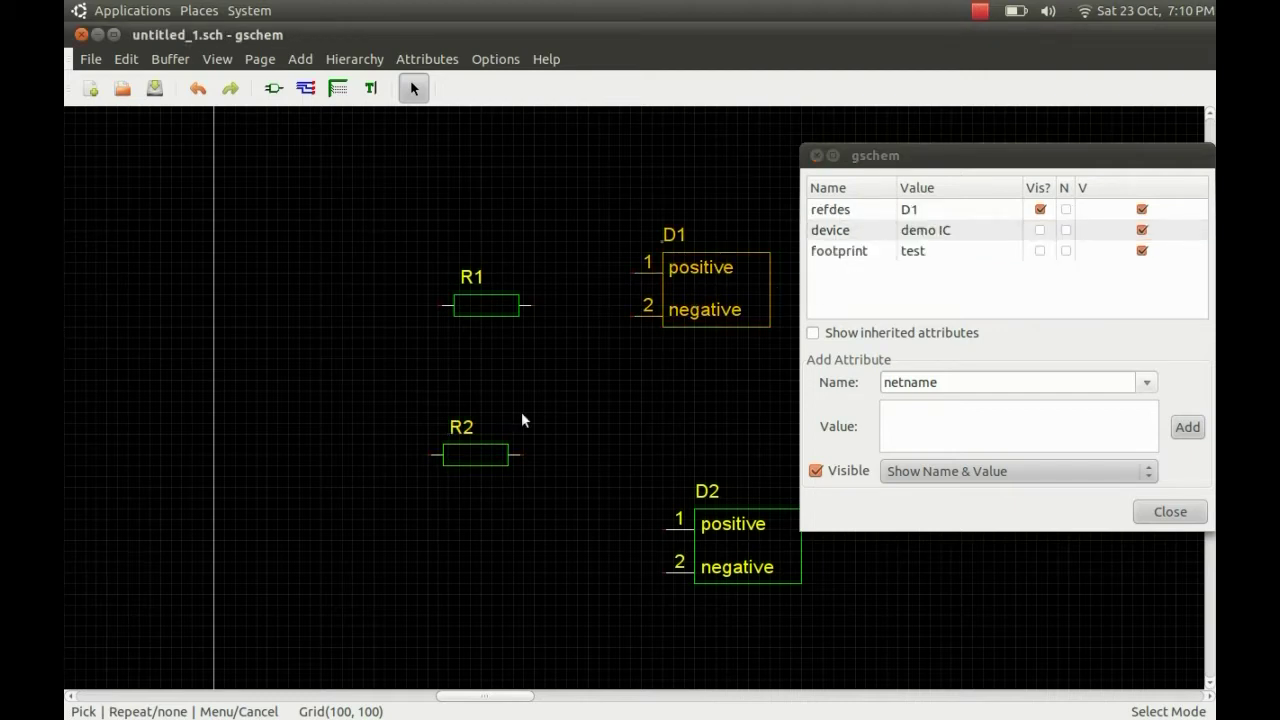
{"action": "left_click", "coordinate": [482, 457]}
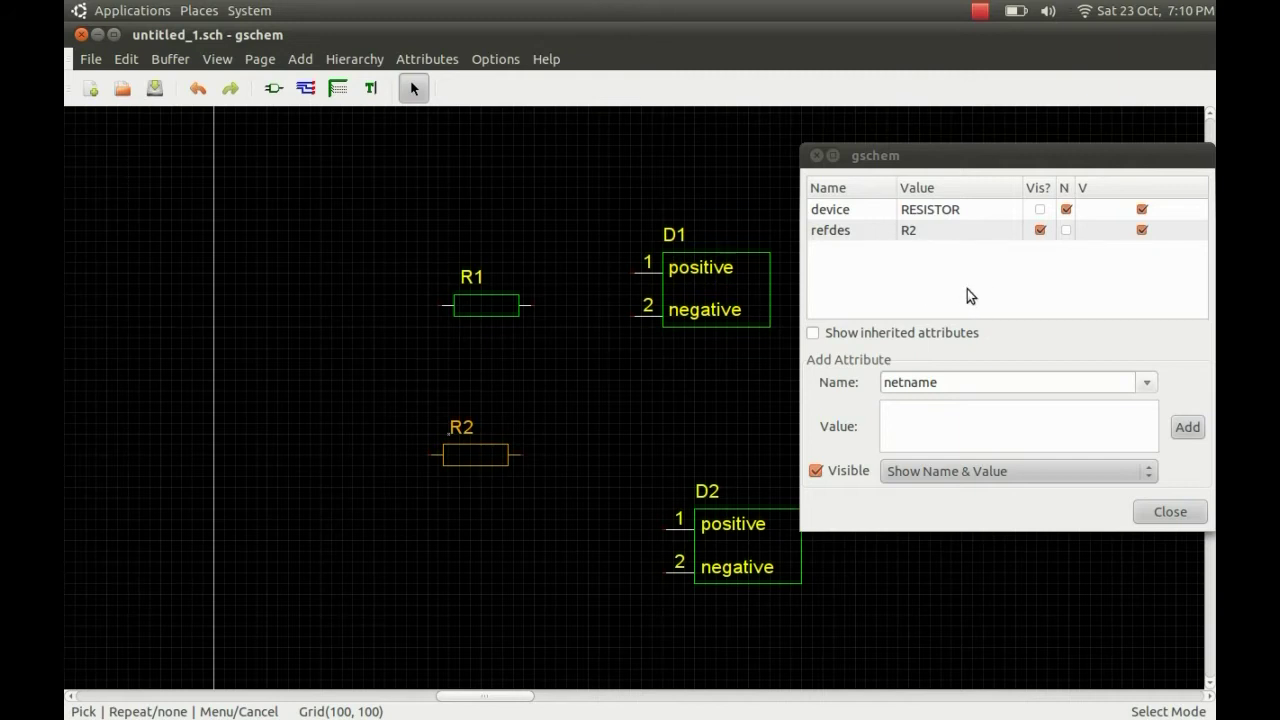
{"action": "left_click", "coordinate": [1147, 382]}
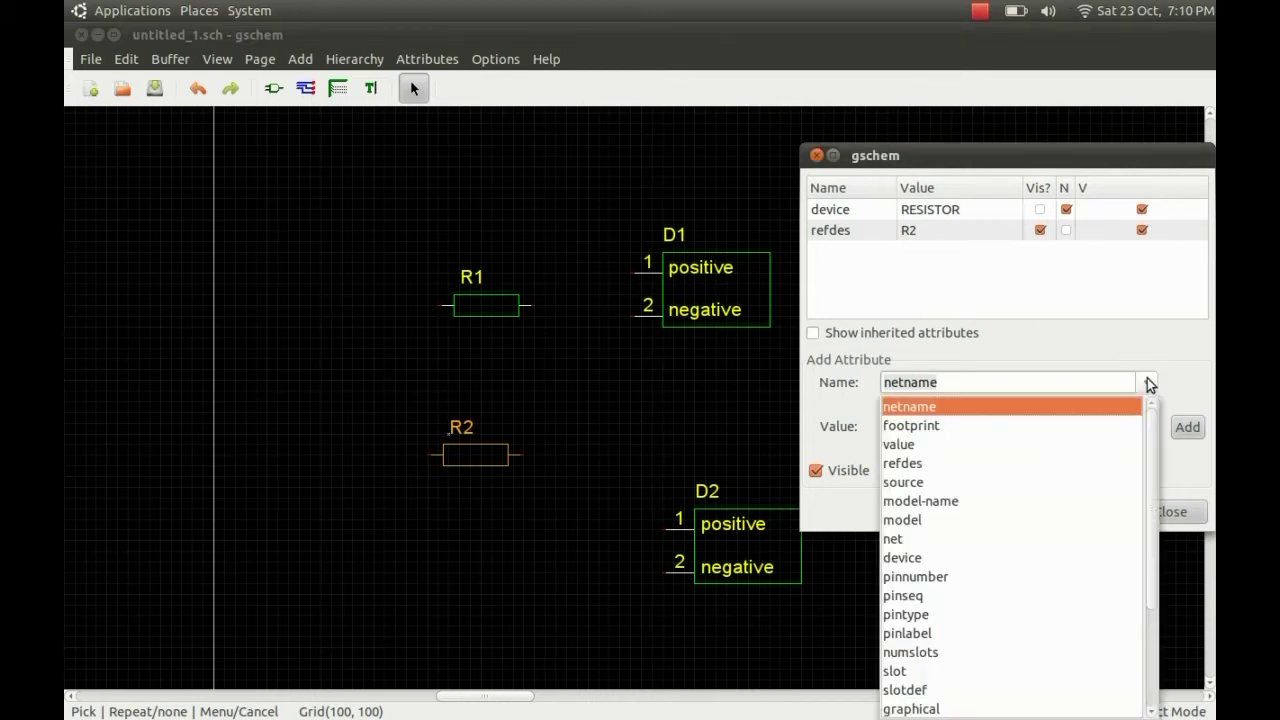
{"action": "left_click", "coordinate": [1065, 426]}
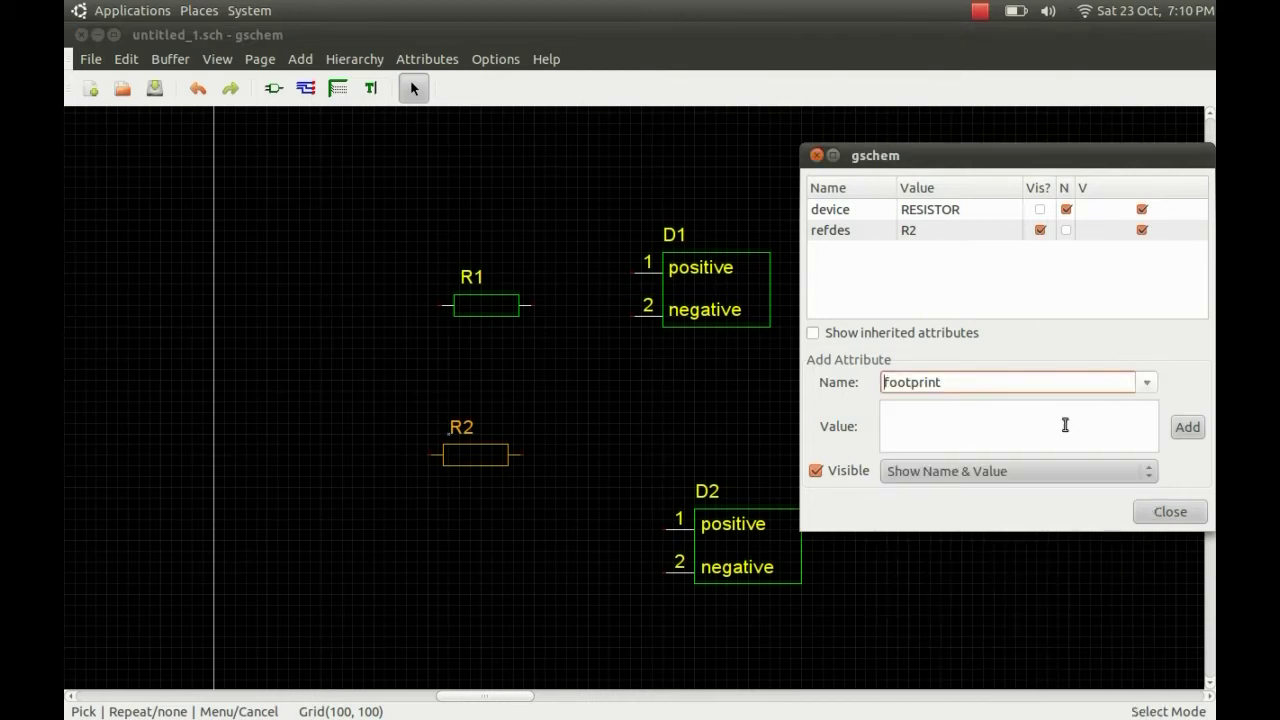
{"action": "left_click", "coordinate": [1001, 427]}
{"action": "type", "text": "R"}
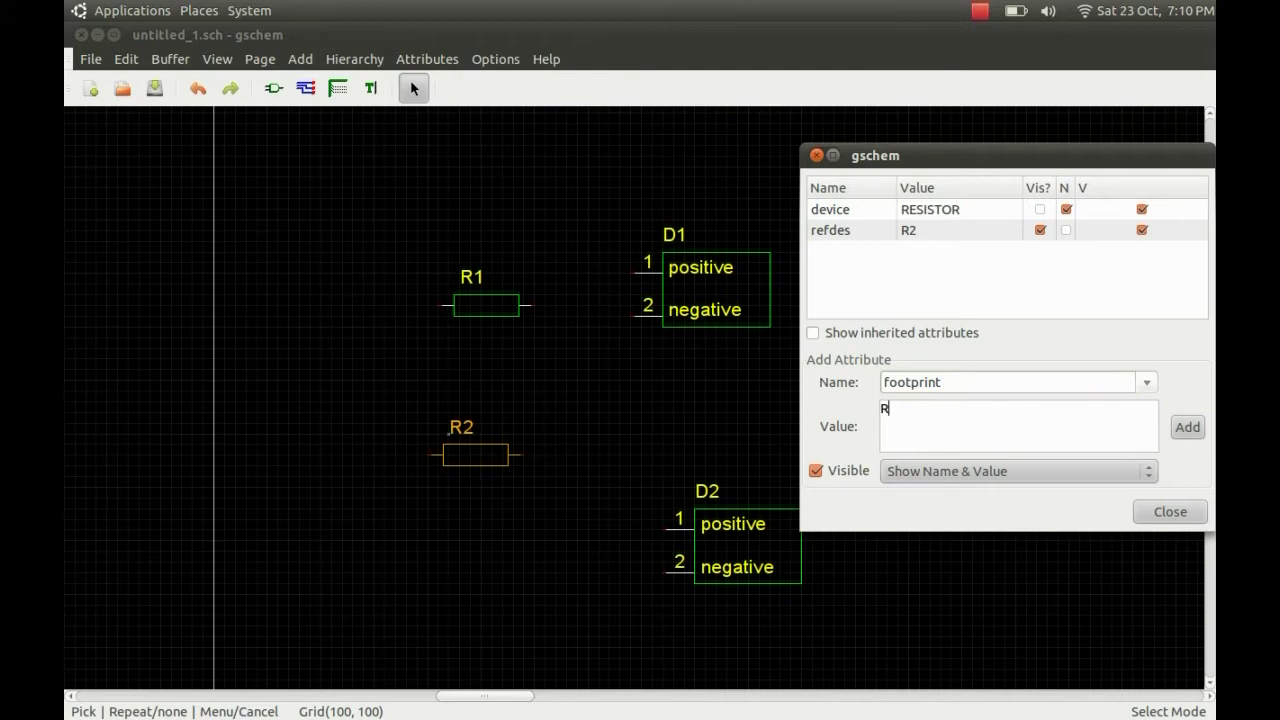
{"action": "type", "text": "025"}
{"action": "left_click", "coordinate": [816, 471]}
{"action": "left_click", "coordinate": [1187, 427]}
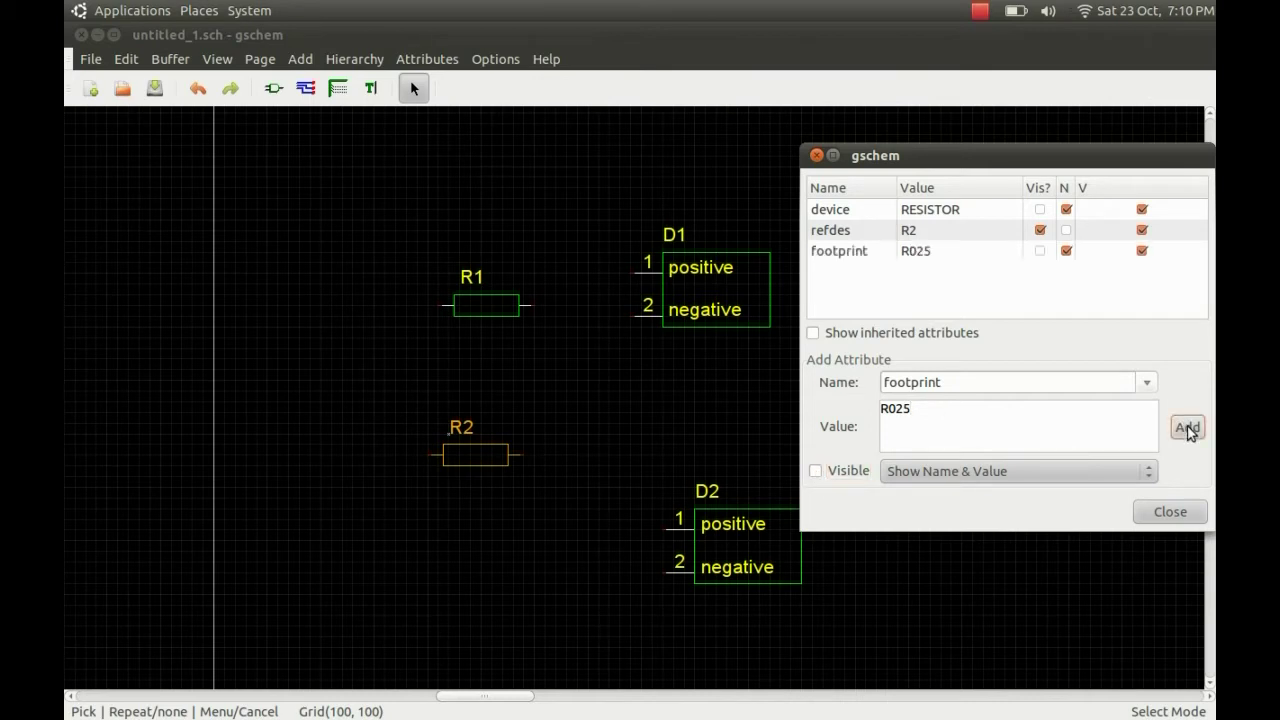
- Add the same hidden R025 footprint to R1 and close the attribute editor
{"action": "left_click", "coordinate": [482, 307]}
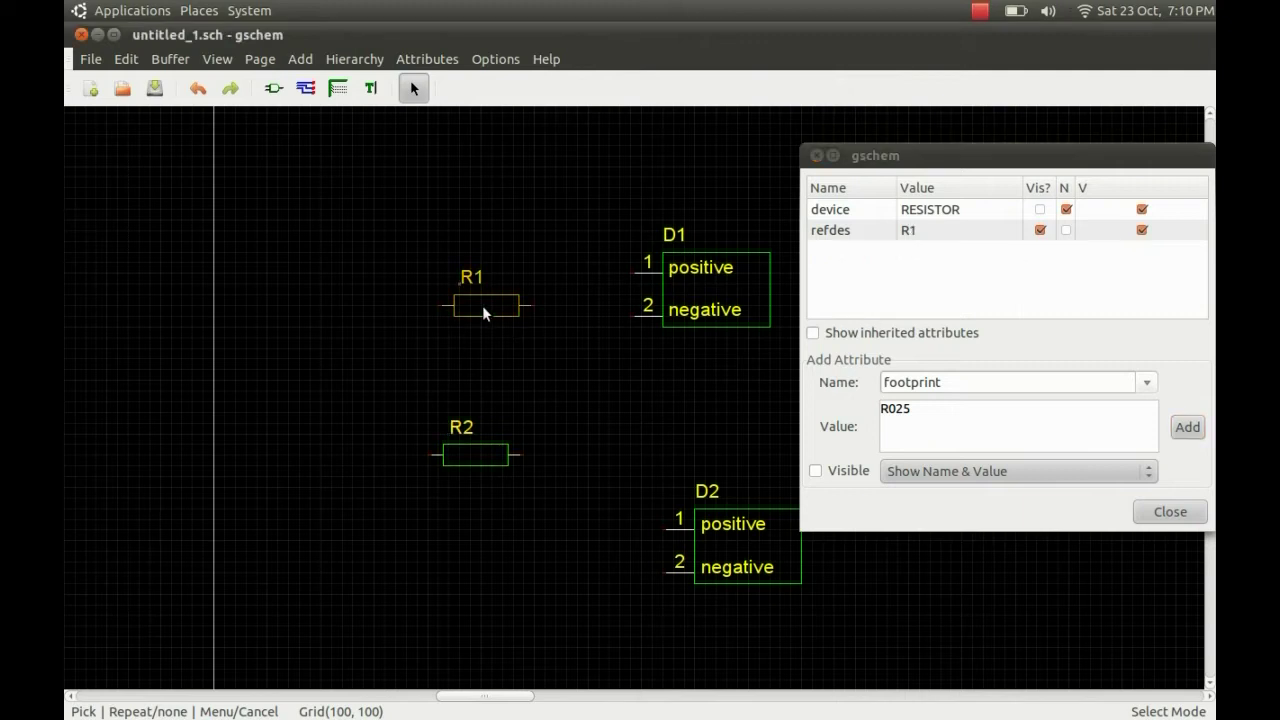
{"action": "left_click", "coordinate": [1196, 428]}
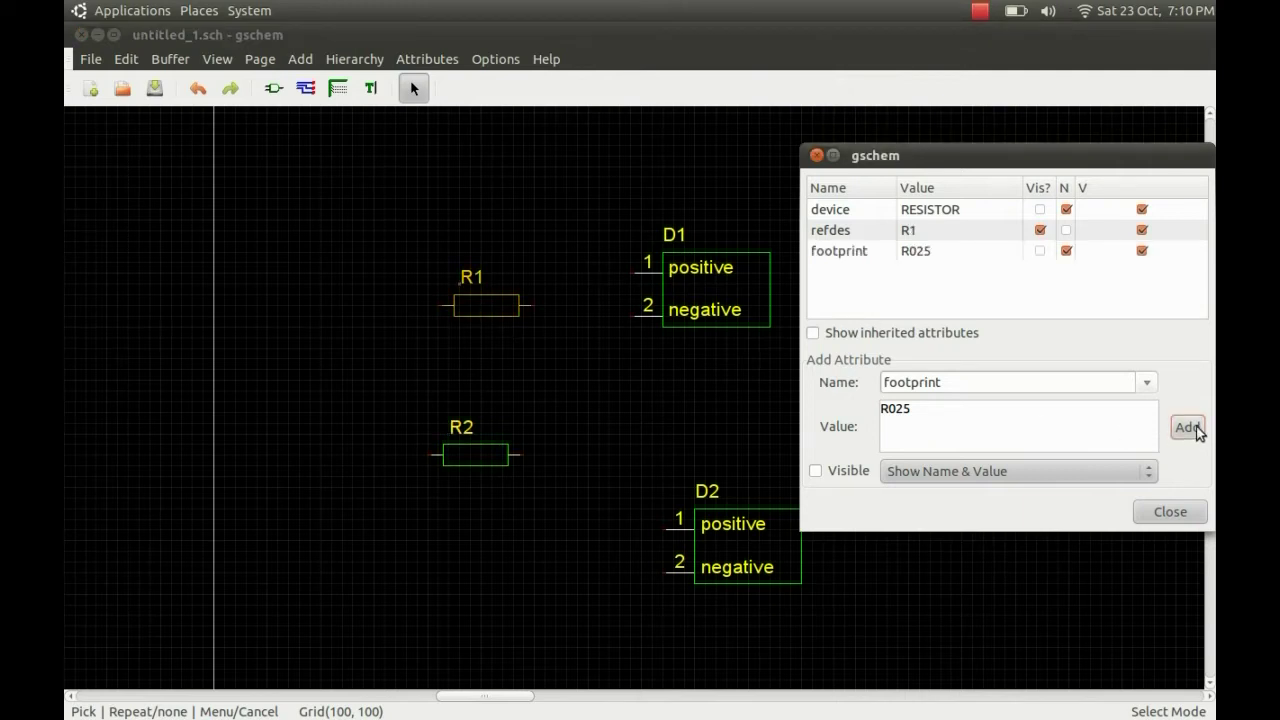
{"action": "left_click", "coordinate": [816, 155]}
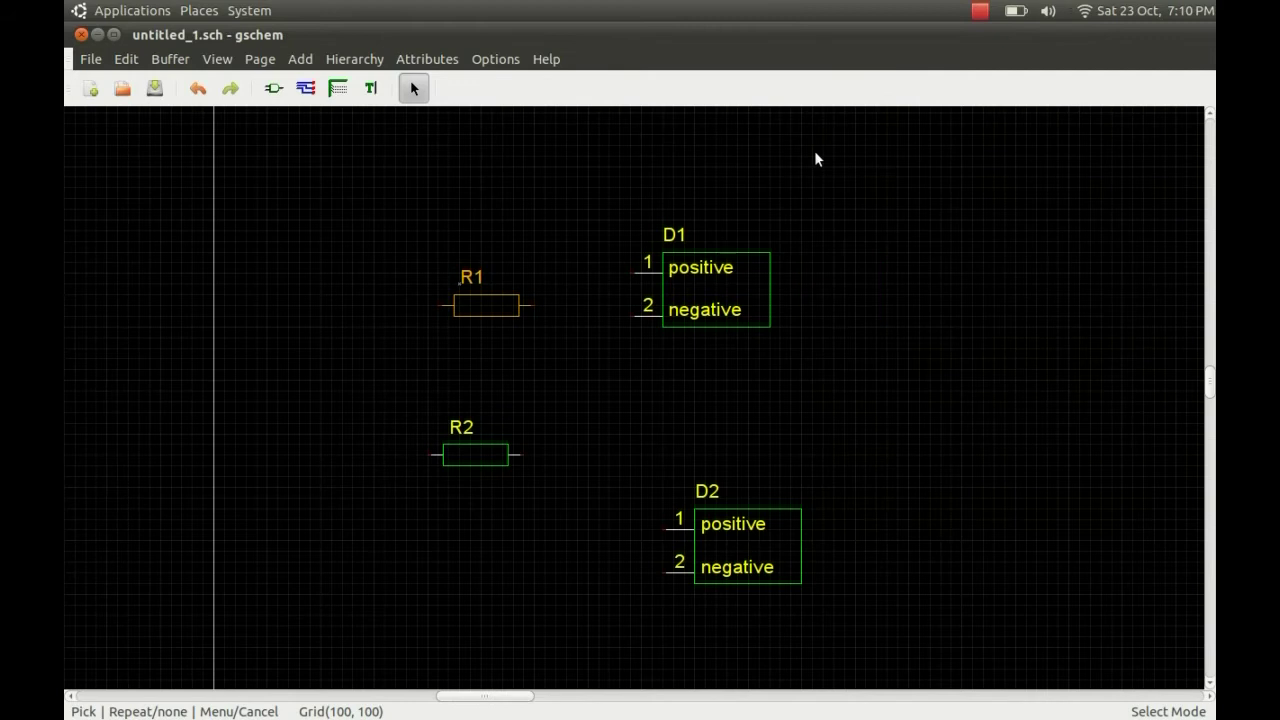
- Move D2 directly under D1 and place R1 and R2 beside the diode pins
{"action": "left_click", "coordinate": [859, 226]}
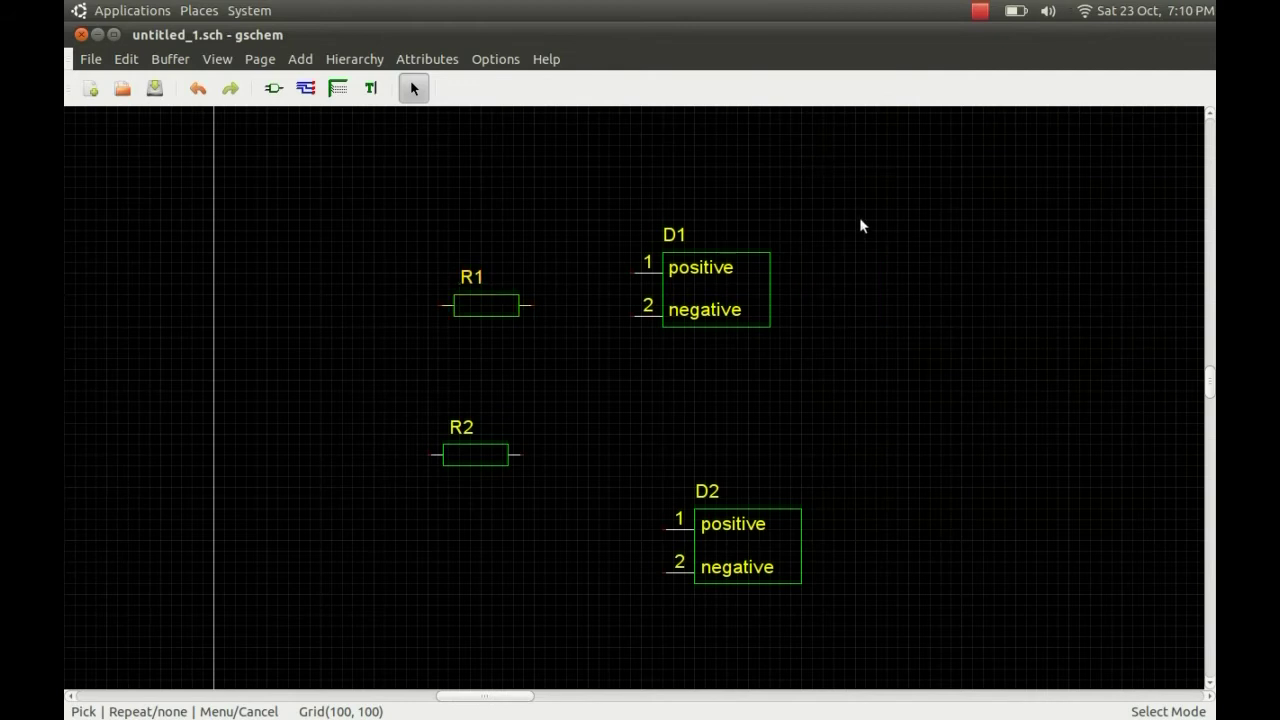
{"action": "left_click", "coordinate": [698, 287]}
{"action": "left_click_drag", "start_coordinate": [699, 282], "coordinate": [705, 278]}
{"action": "left_click", "coordinate": [734, 526]}
{"action": "left_click_drag", "start_coordinate": [734, 528], "coordinate": [715, 446]}
{"action": "left_click", "coordinate": [468, 325]}
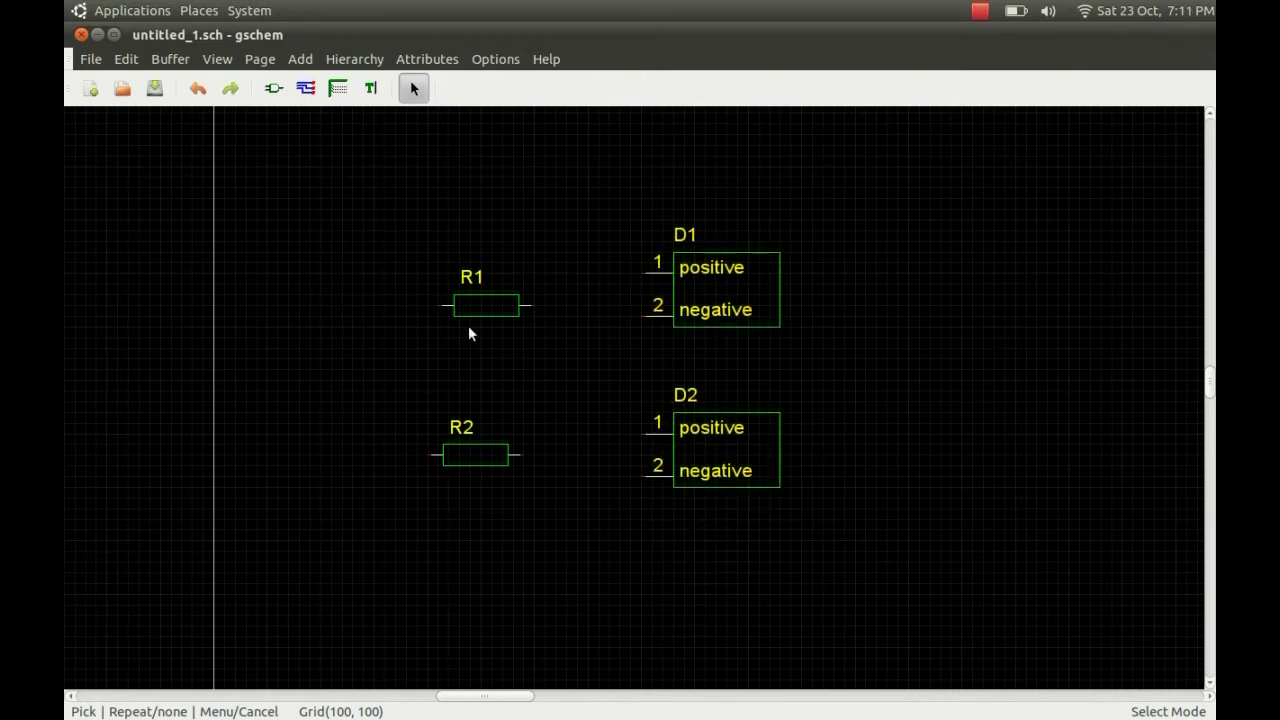
{"action": "left_click_drag", "start_coordinate": [484, 305], "coordinate": [534, 276]}
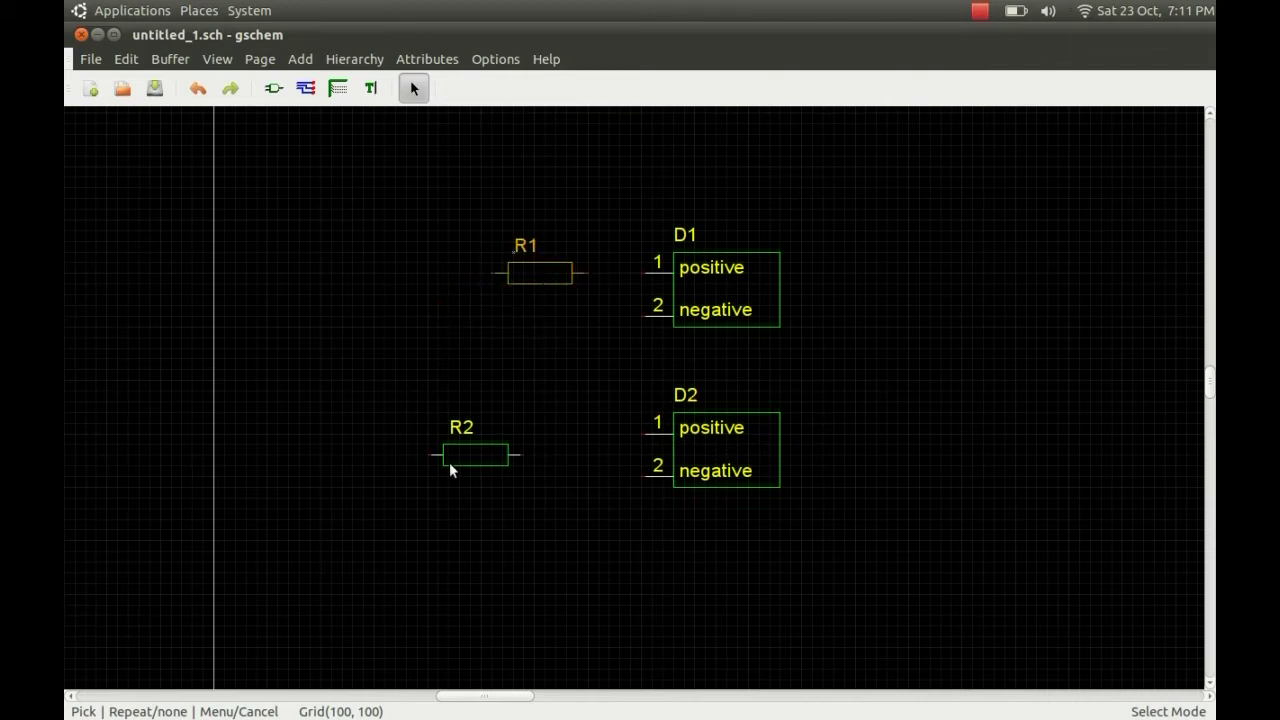
{"action": "left_click_drag", "start_coordinate": [449, 465], "coordinate": [517, 477]}
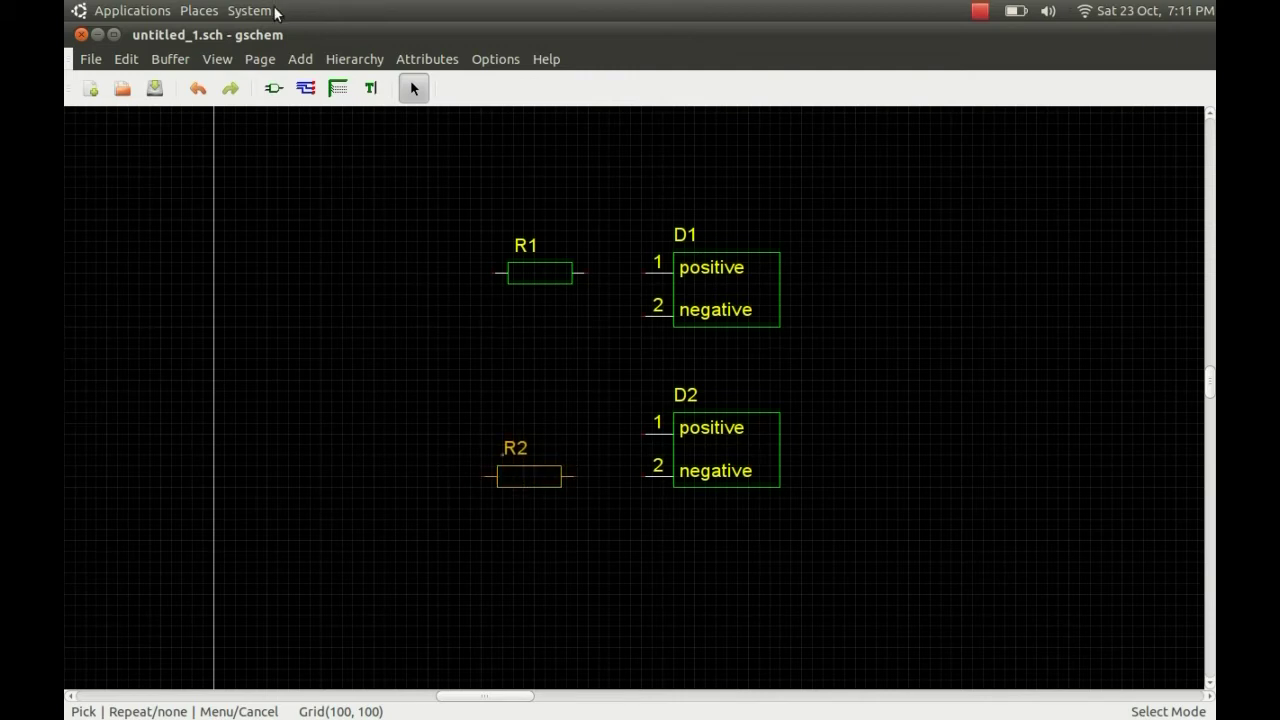
{"action": "left_click", "coordinate": [298, 60]}
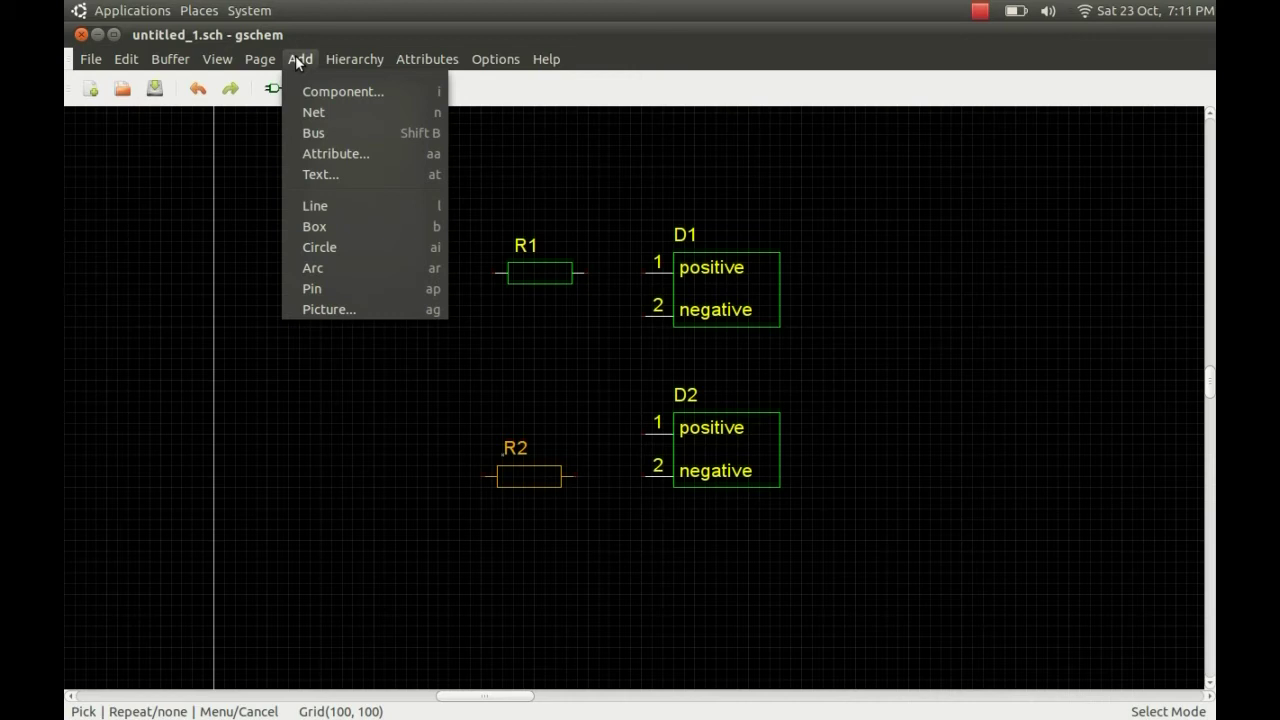
- Draw nets joining R1 to D1-1 and D2-1, and R2 to D1-2 and D2-2
{"action": "left_click", "coordinate": [329, 112]}
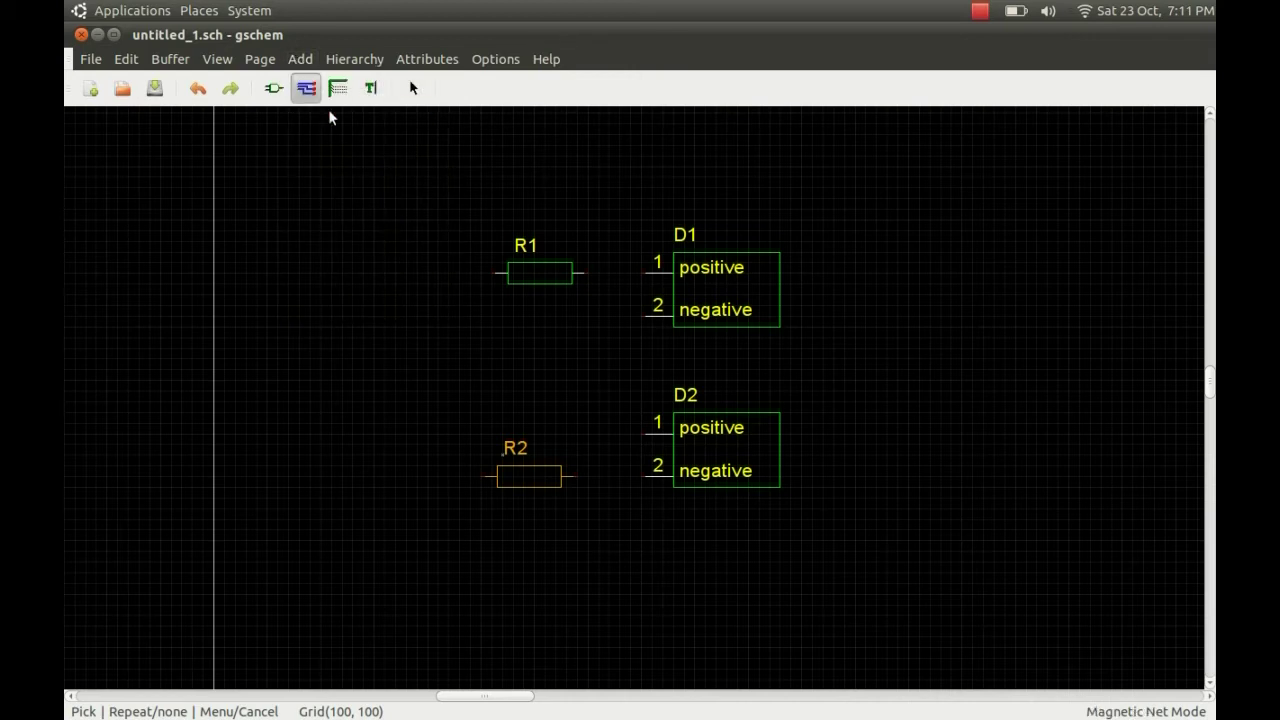
{"action": "left_click", "coordinate": [641, 273]}
{"action": "left_click", "coordinate": [579, 480]}
{"action": "left_click", "coordinate": [480, 477]}
{"action": "left_click", "coordinate": [460, 318]}
{"action": "left_click", "coordinate": [641, 317]}
{"action": "left_click", "coordinate": [492, 274]}
{"action": "left_click", "coordinate": [641, 435]}
{"action": "key", "text": "Escape"}
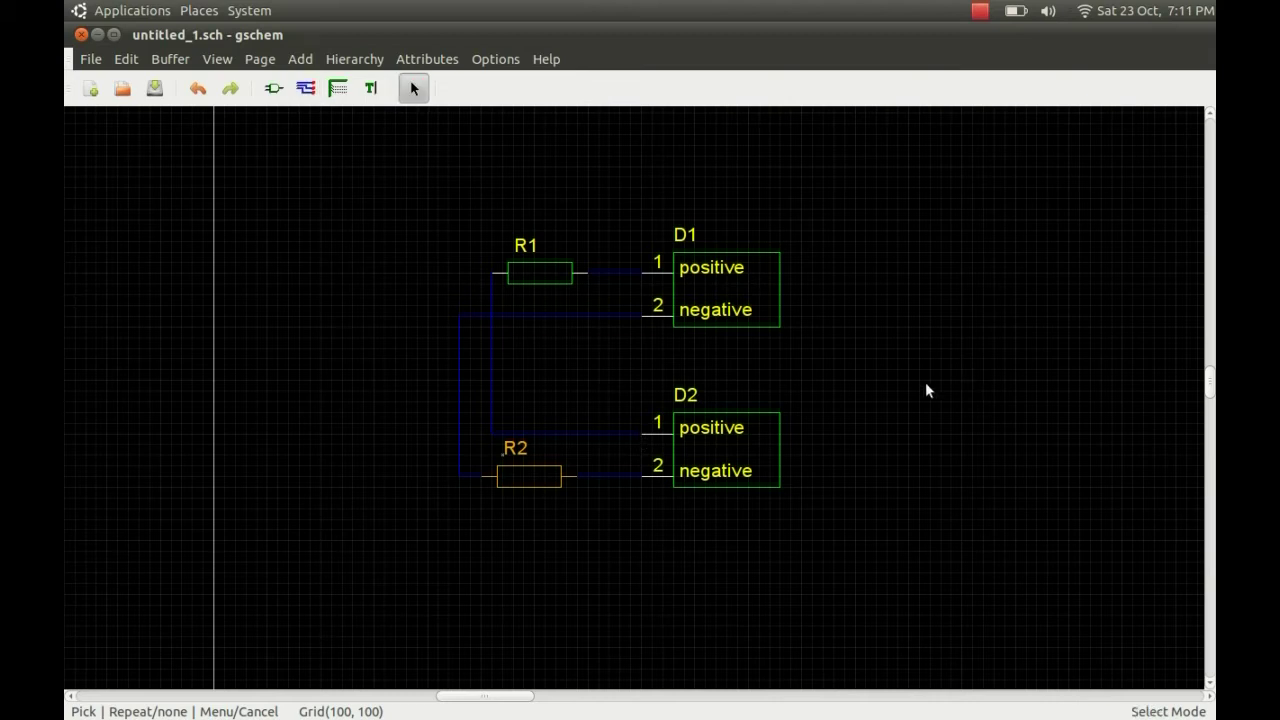
- Zoom out and bring up the File > Save dialog for the schematic
{"action": "scroll", "coordinate": [633, 403], "scroll_direction": "down", "scroll_amount": 1}
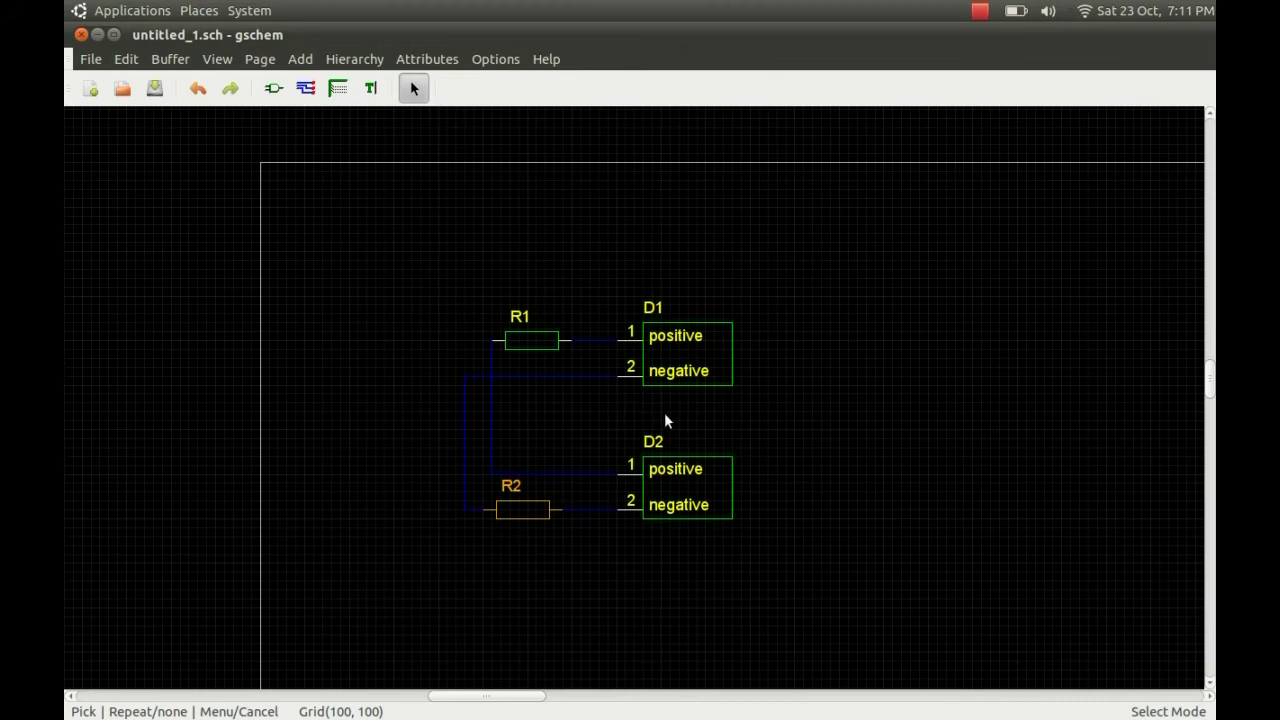
{"action": "scroll", "coordinate": [634, 403], "scroll_direction": "down", "scroll_amount": 1}
{"action": "scroll", "coordinate": [634, 403], "scroll_direction": "down", "scroll_amount": 1}
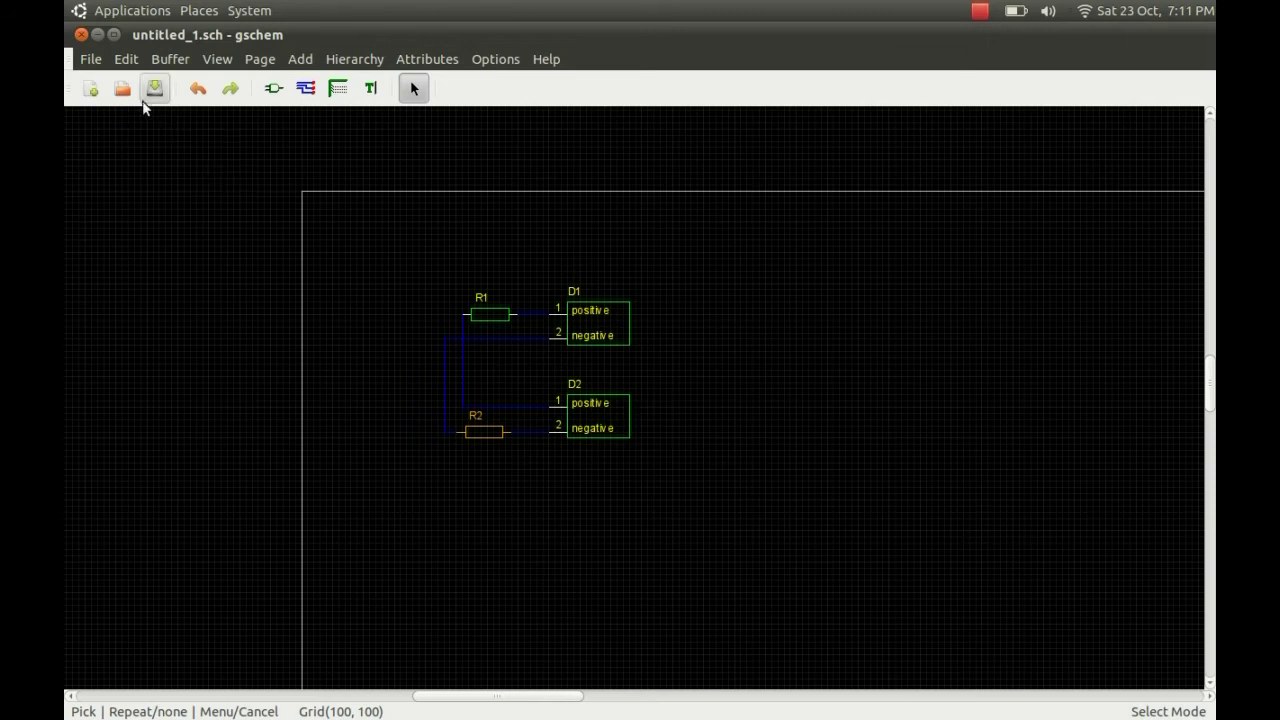
{"action": "left_click", "coordinate": [91, 60]}
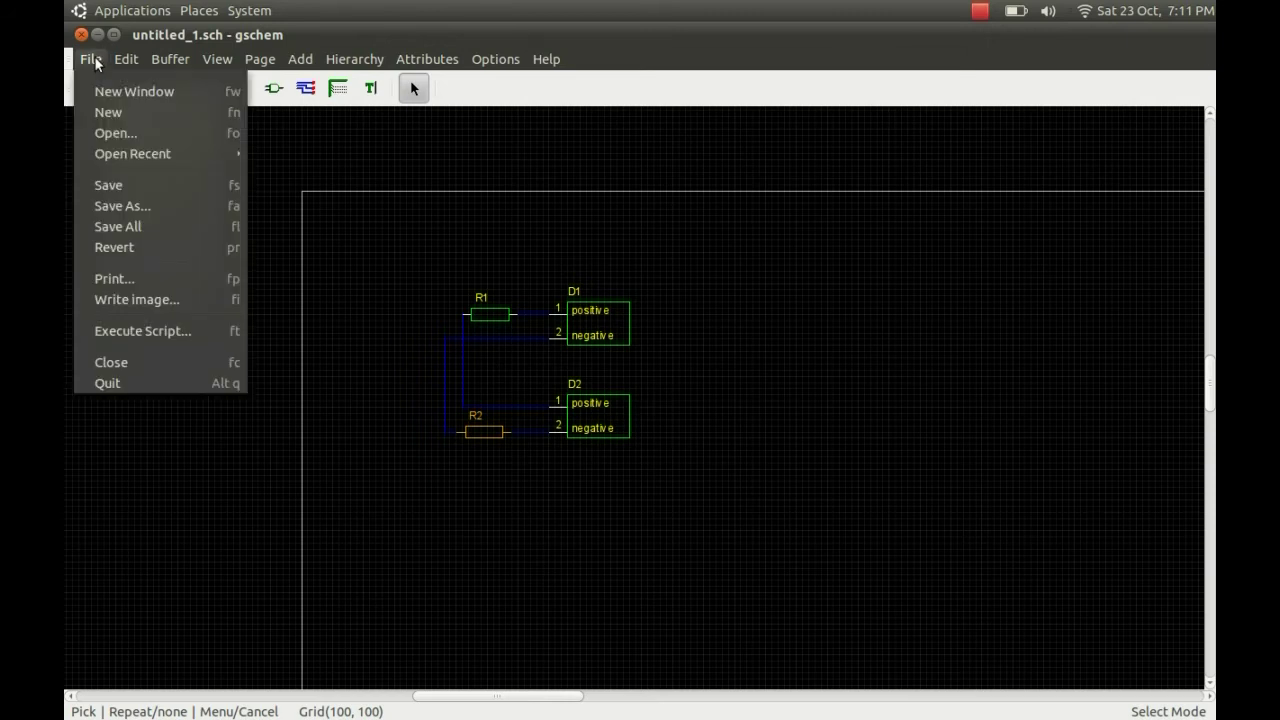
{"action": "left_click", "coordinate": [179, 188]}
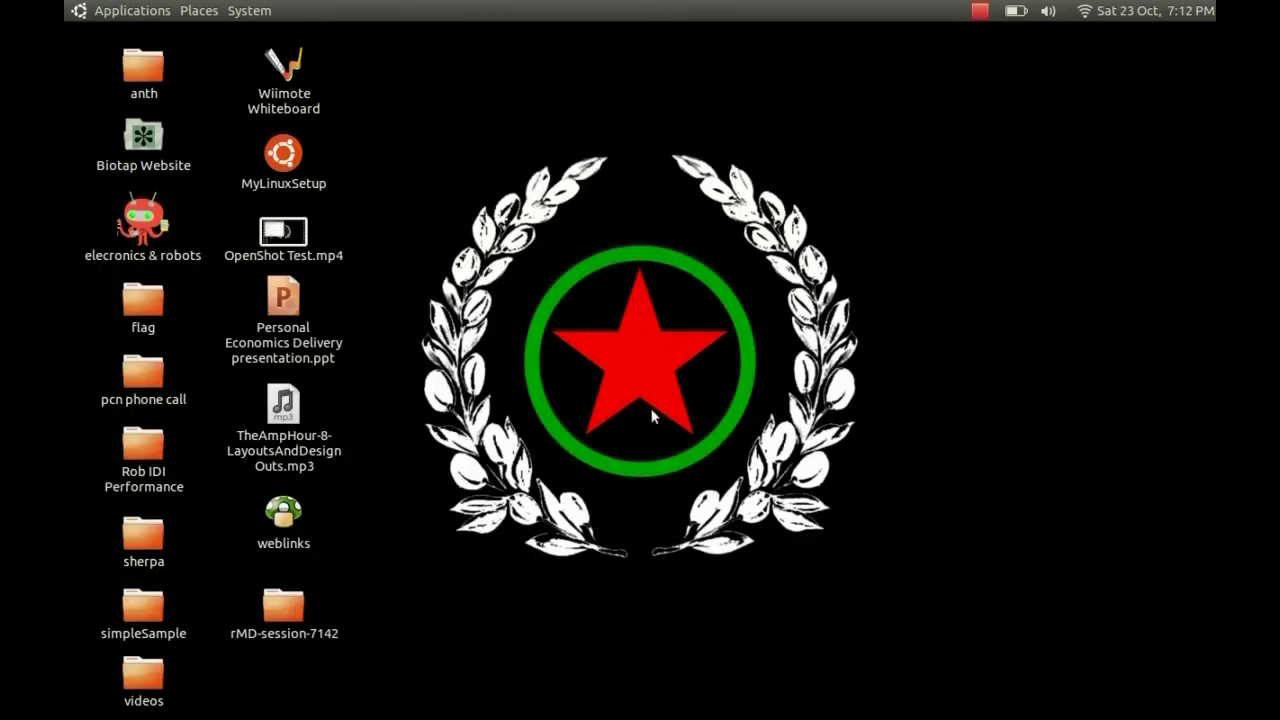
- Create a new folder named demo on the desktop
{"action": "right_click", "coordinate": [637, 366]}
{"action": "left_click", "coordinate": [668, 379]}
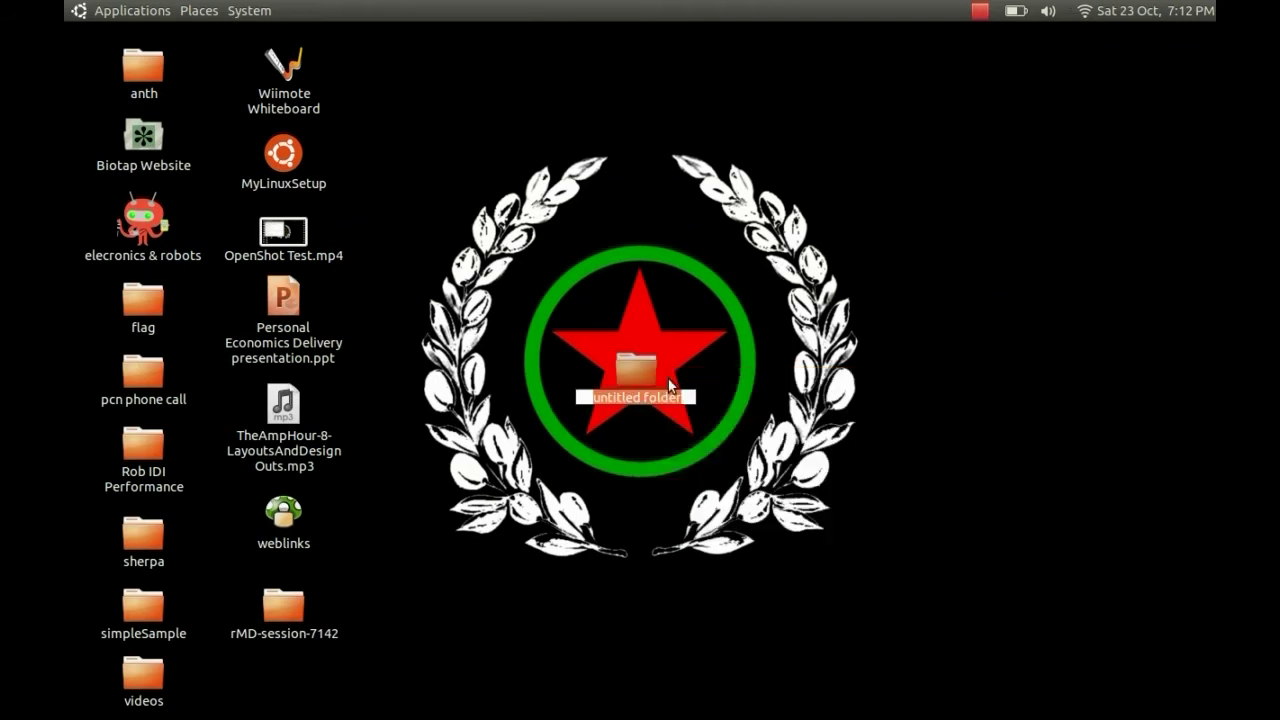
{"action": "type", "text": "dem"}
{"action": "key", "text": "Escape"}
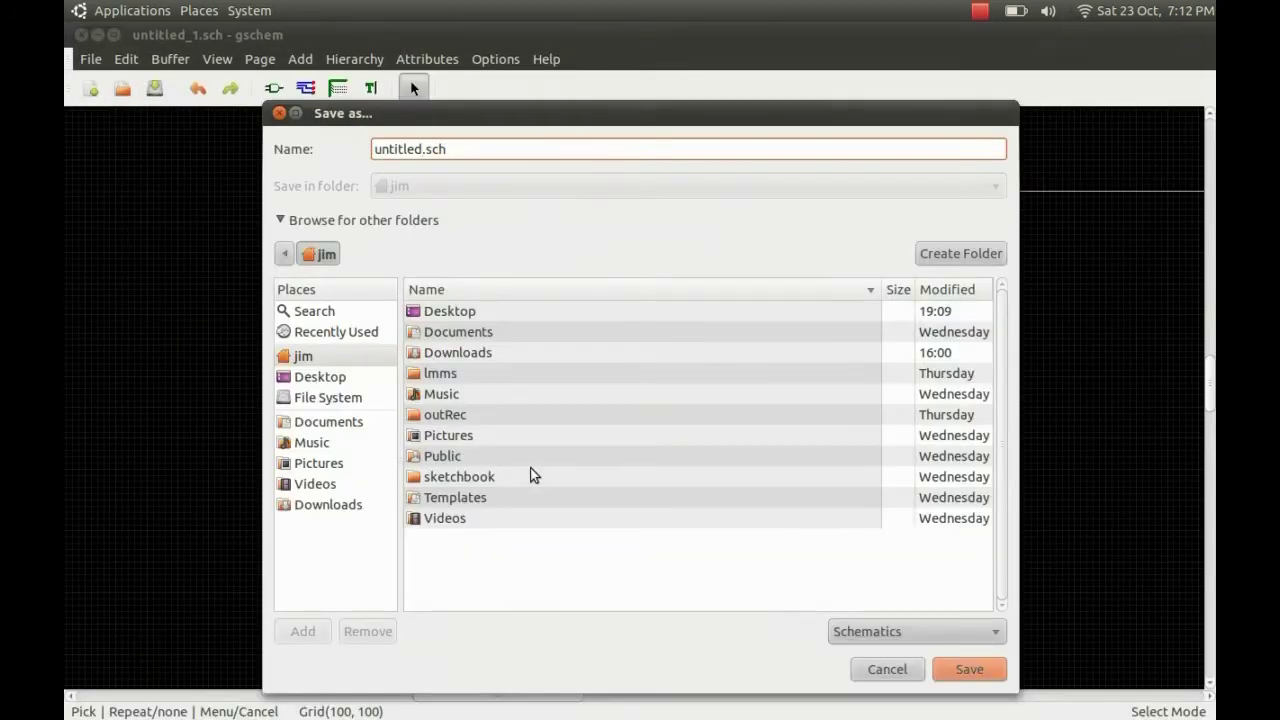
- Save the schematic as demo.sch inside the Desktop's demo folder
{"action": "left_click", "coordinate": [318, 375]}
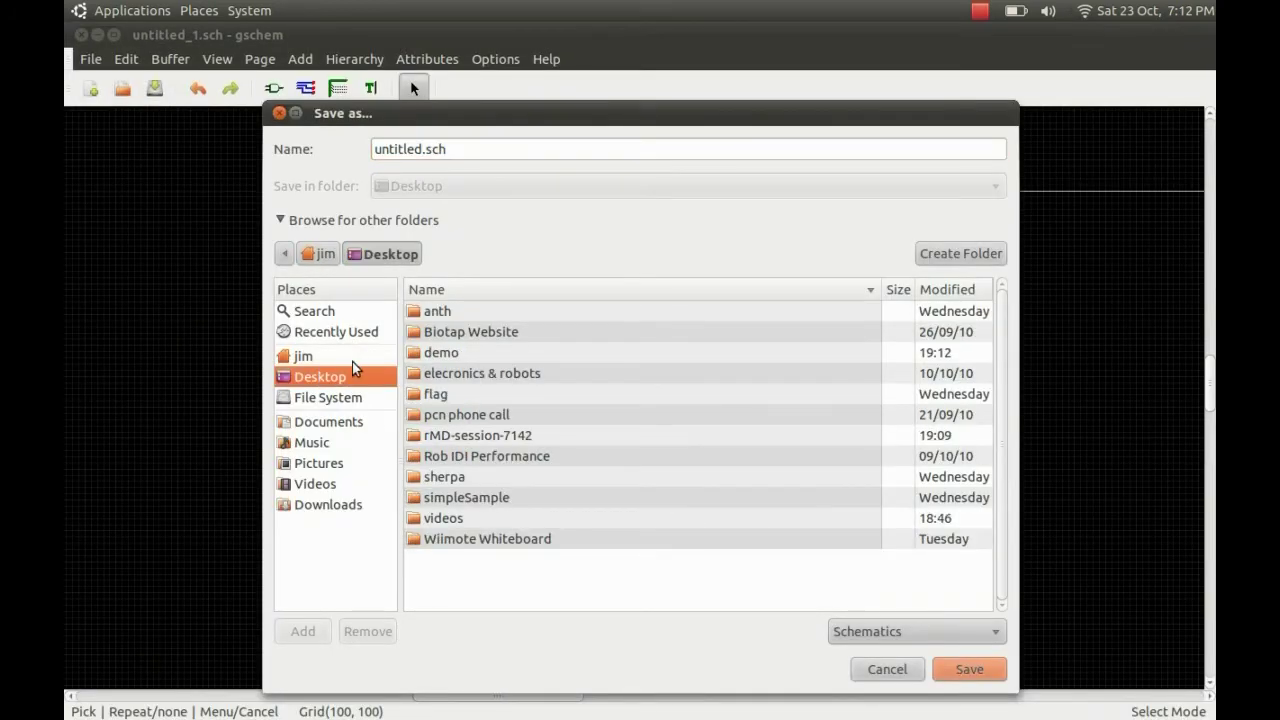
{"action": "double_click", "coordinate": [424, 353]}
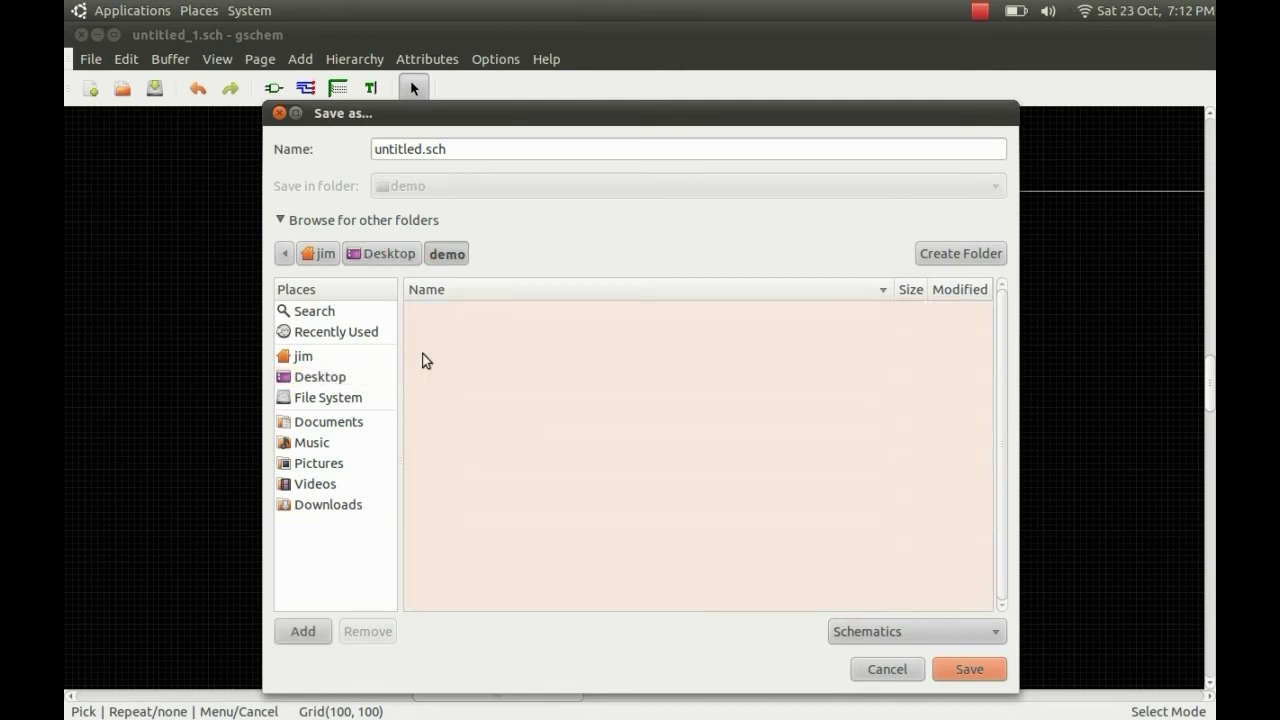
{"action": "double_click", "coordinate": [398, 148]}
{"action": "type", "text": "demo"}
{"action": "key", "text": "Return"}
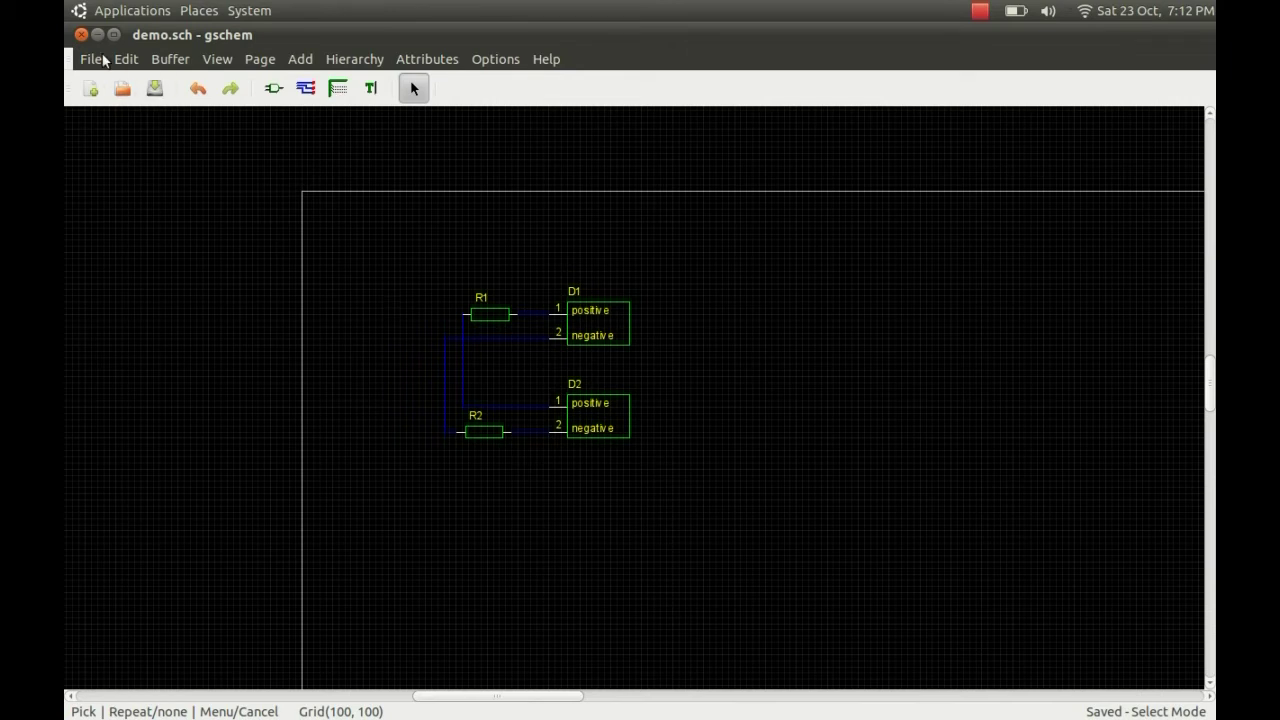
- Close the schematic editor and open demo.sch from the demo folder as a gEDA Schematic -> PCB Project
{"action": "left_click", "coordinate": [81, 35]}
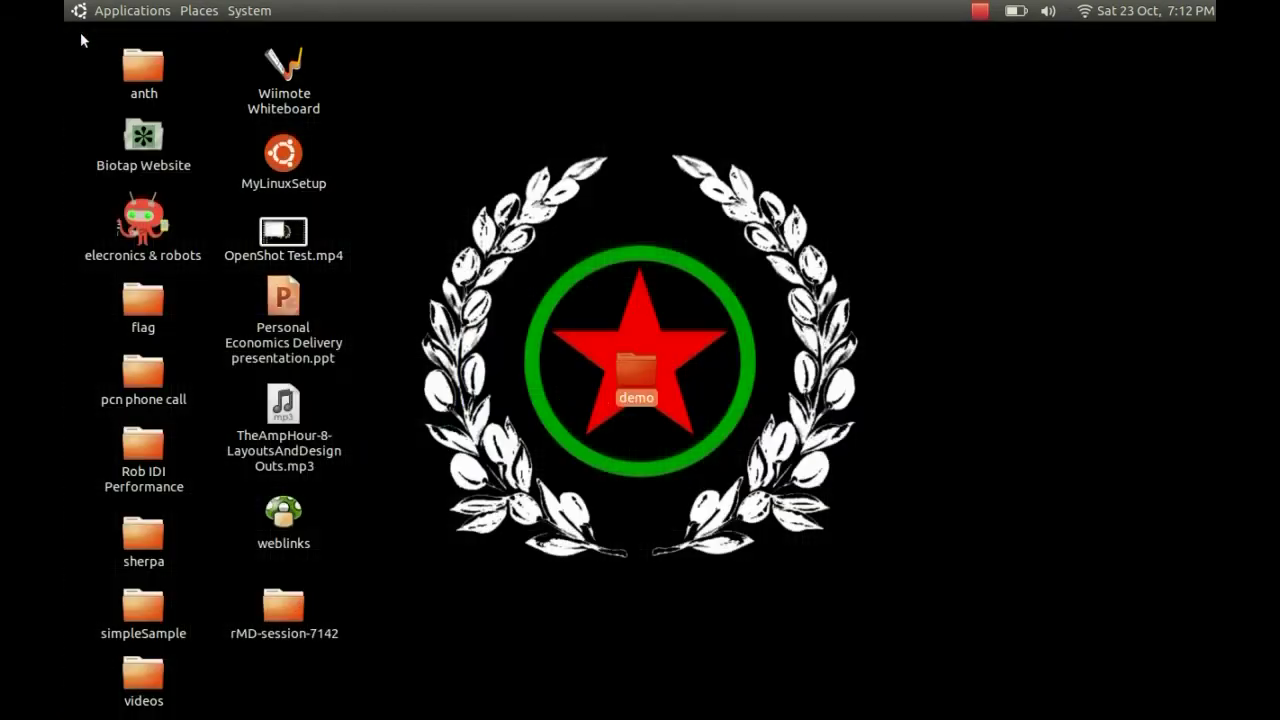
{"action": "double_click", "coordinate": [633, 360]}
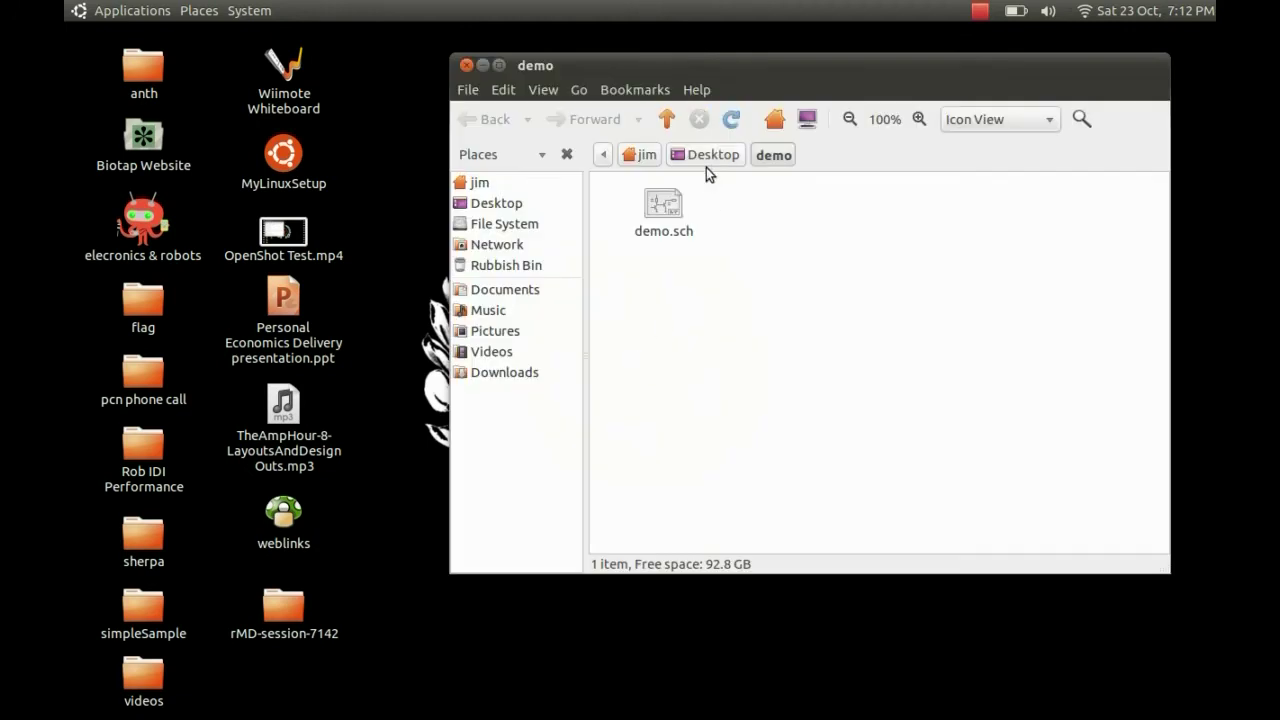
{"action": "right_click", "coordinate": [677, 203]}
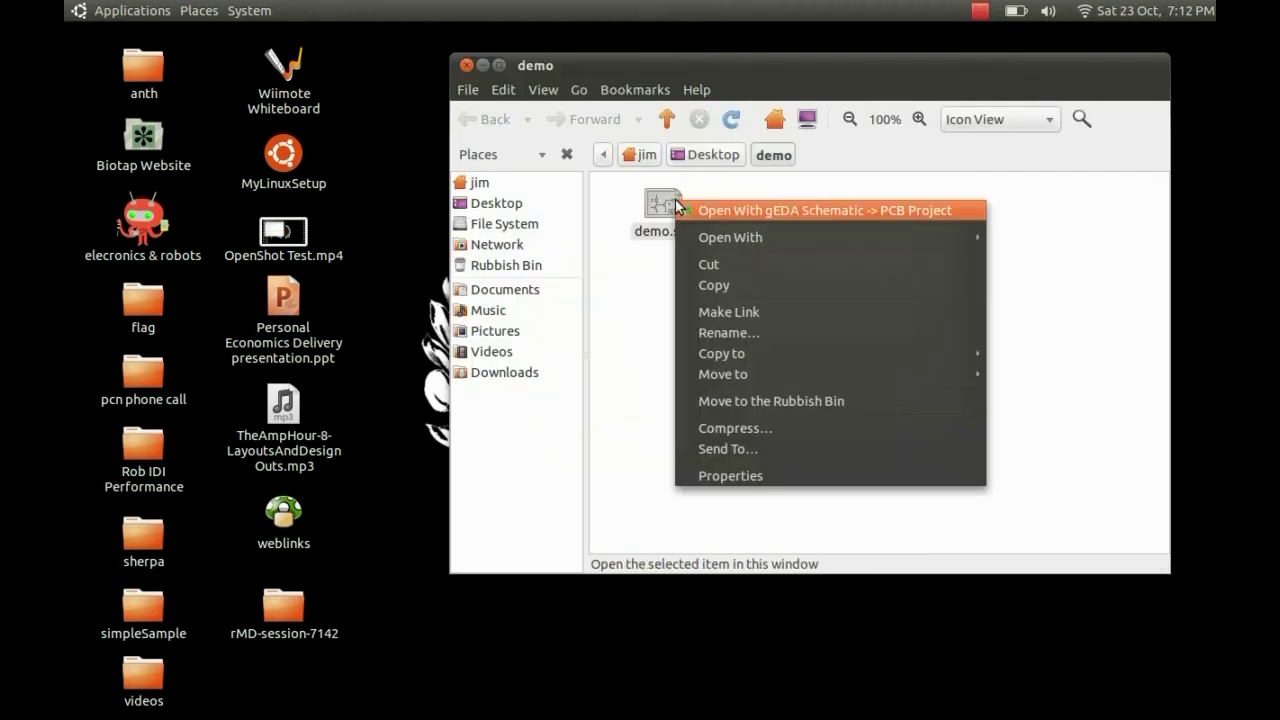
{"action": "mouse_move", "coordinate": [705, 235]}
{"action": "left_click", "coordinate": [745, 211]}
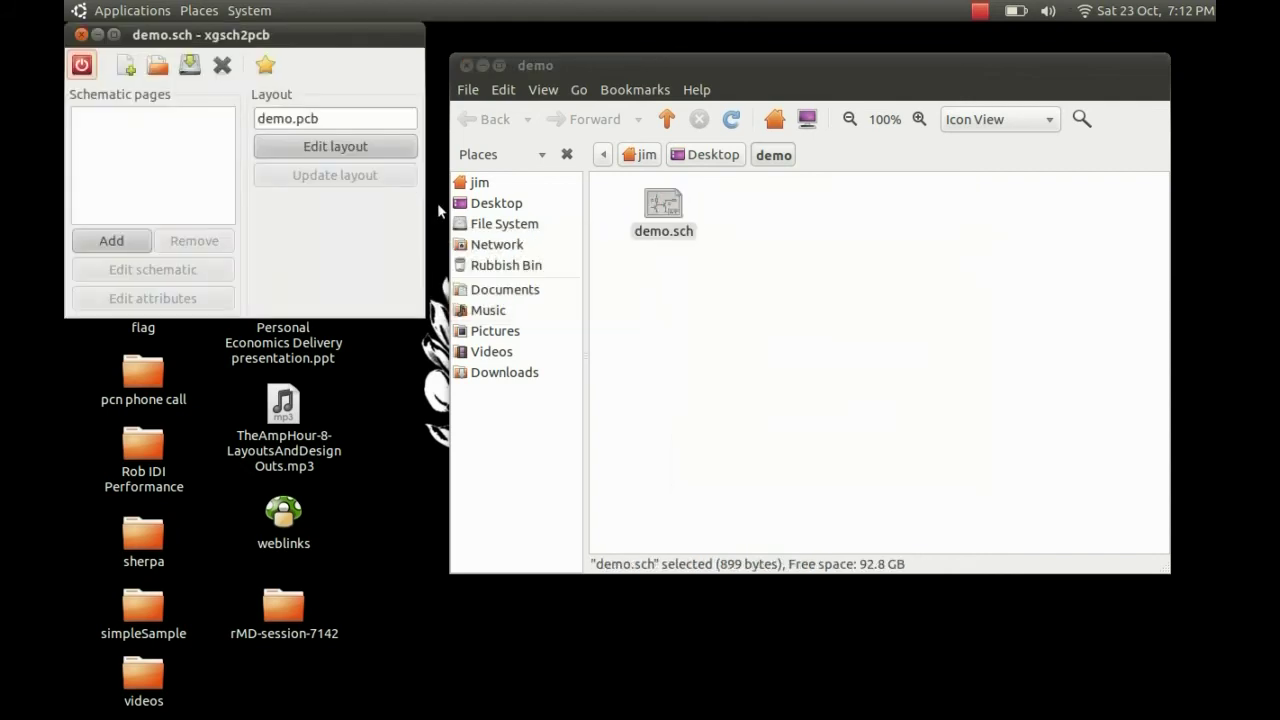
- Add demo.sch from file as the project's schematic page and generate the demo.pcb layout
{"action": "left_click", "coordinate": [125, 241]}
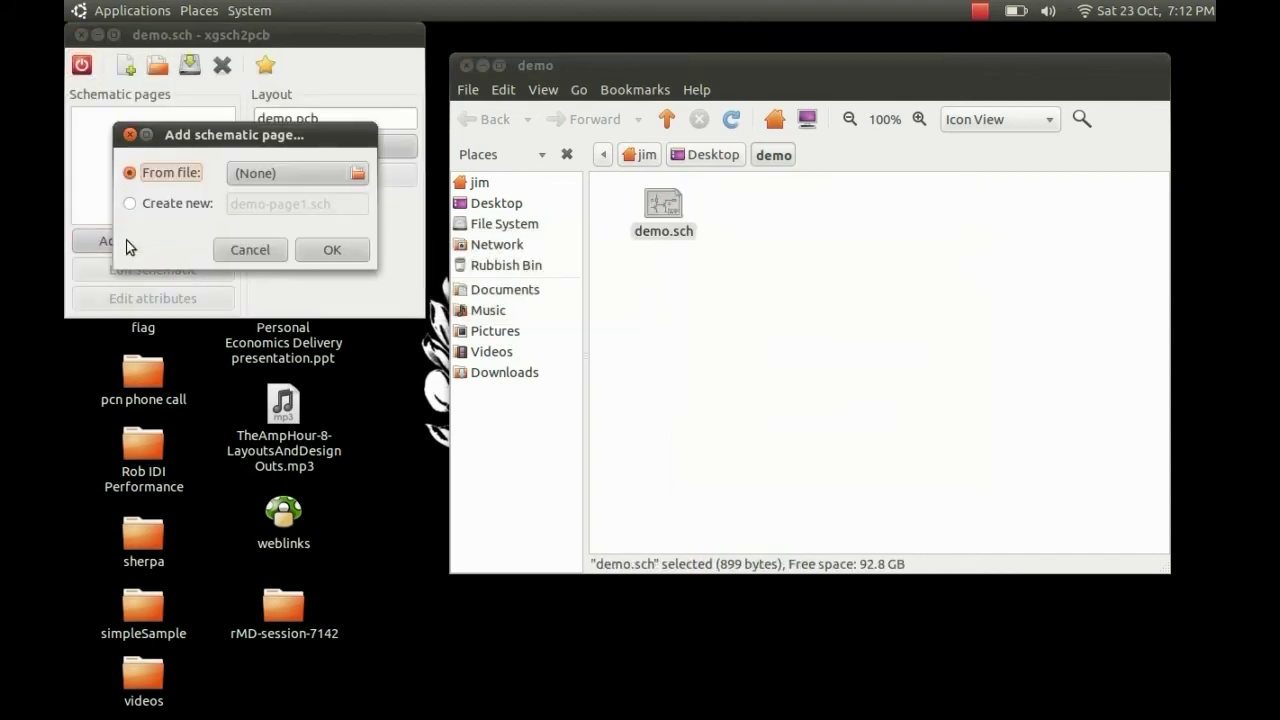
{"action": "left_click", "coordinate": [257, 173]}
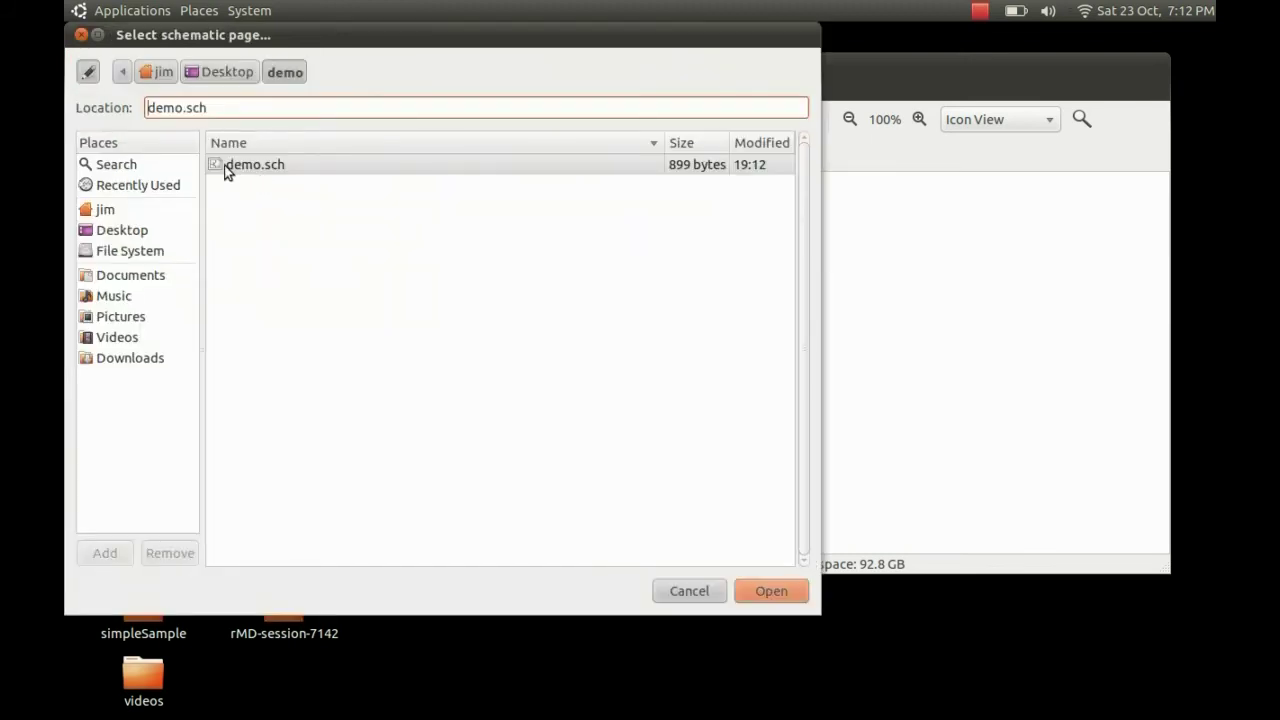
{"action": "double_click", "coordinate": [250, 164]}
{"action": "key", "text": "Return"}
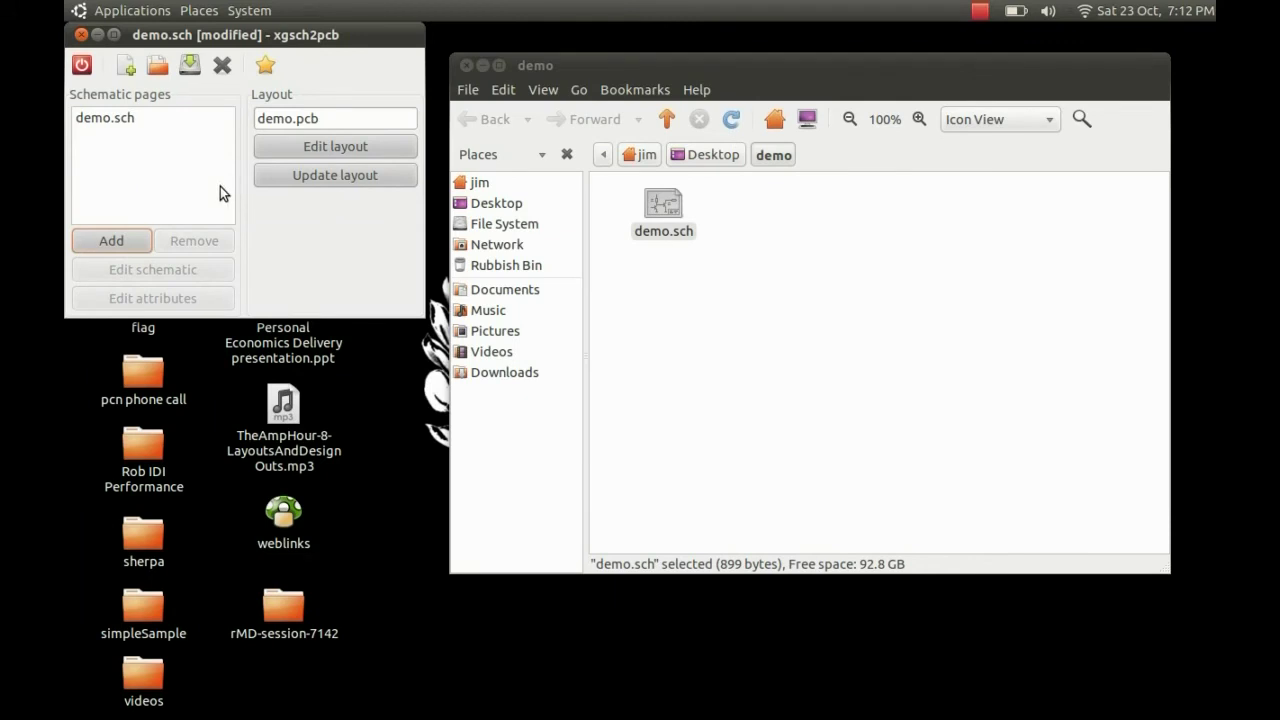
{"action": "left_click", "coordinate": [295, 176]}
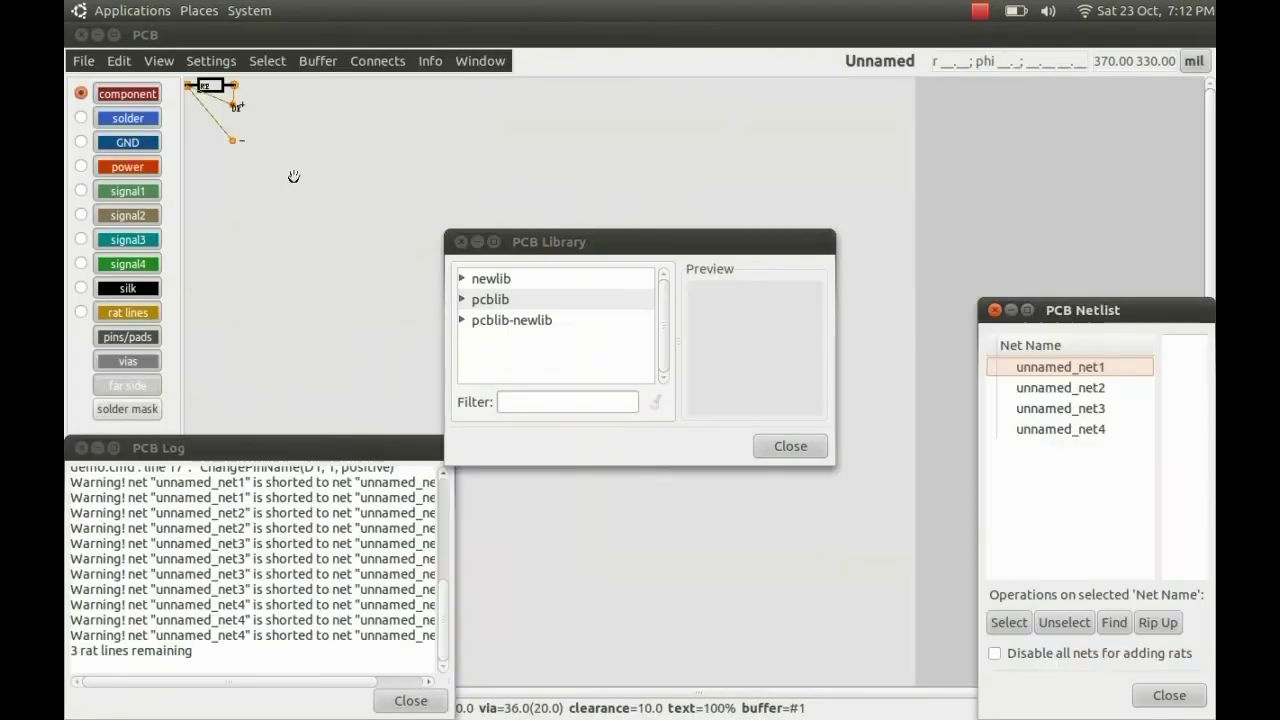
- Close the PCB Library, PCB Log and PCB Netlist windows
{"action": "left_click", "coordinate": [458, 241]}
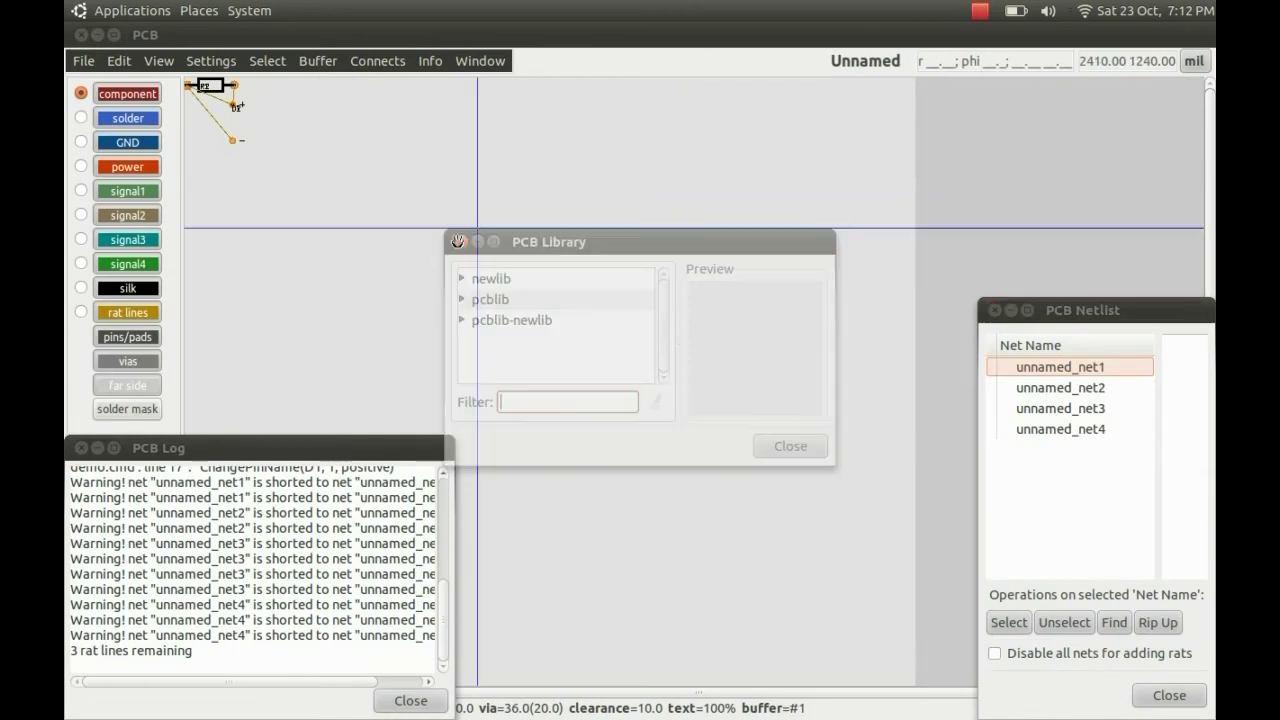
{"action": "left_click", "coordinate": [81, 448]}
{"action": "left_click", "coordinate": [995, 310]}
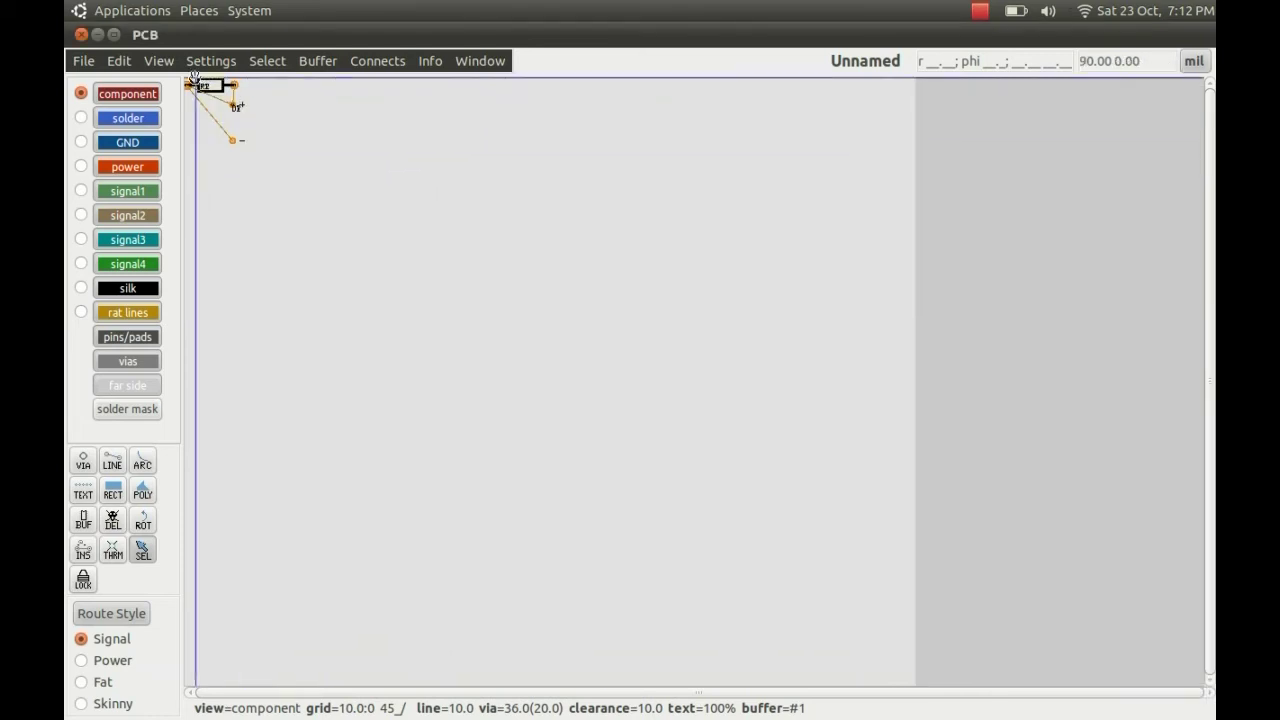
- Zoom in and disperse the selected elements R2, R1, D2 and D1 across the board
{"action": "scroll", "coordinate": [188, 82], "scroll_direction": "up", "scroll_amount": 1}
{"action": "scroll", "coordinate": [188, 82], "scroll_direction": "up", "scroll_amount": 5}
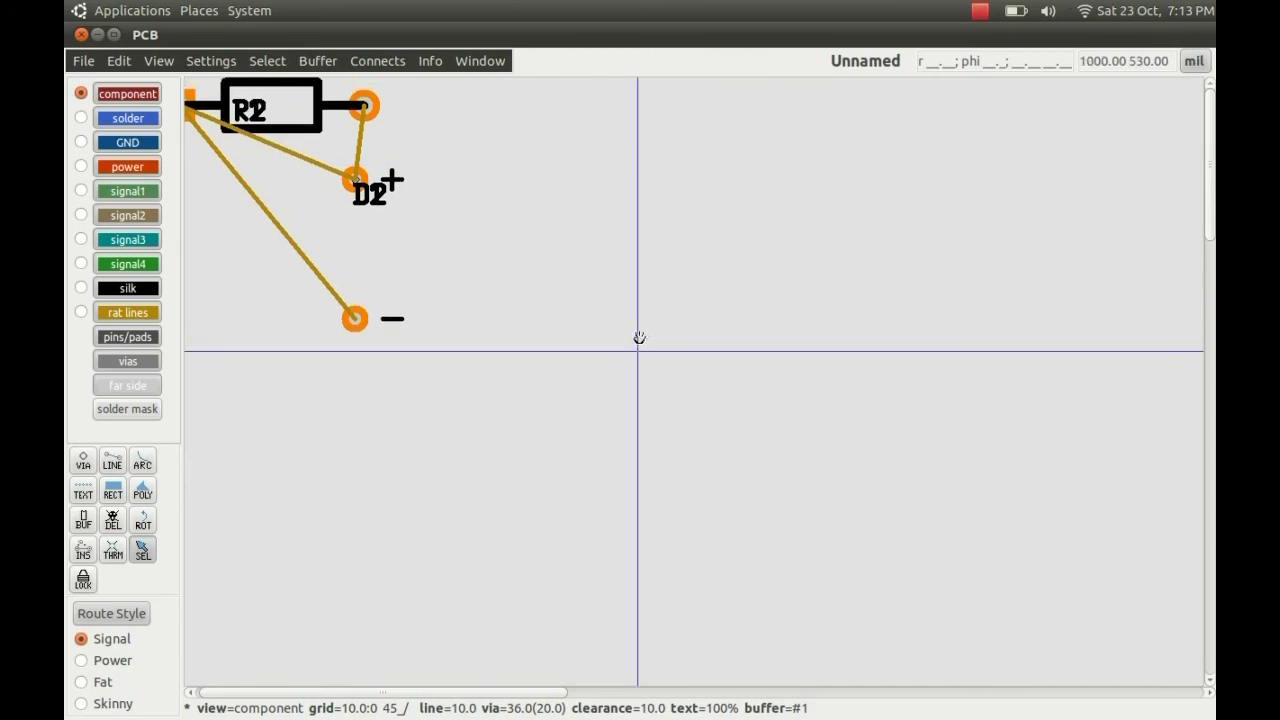
{"action": "right_click_drag", "start_coordinate": [639, 338], "coordinate": [640, 337]}
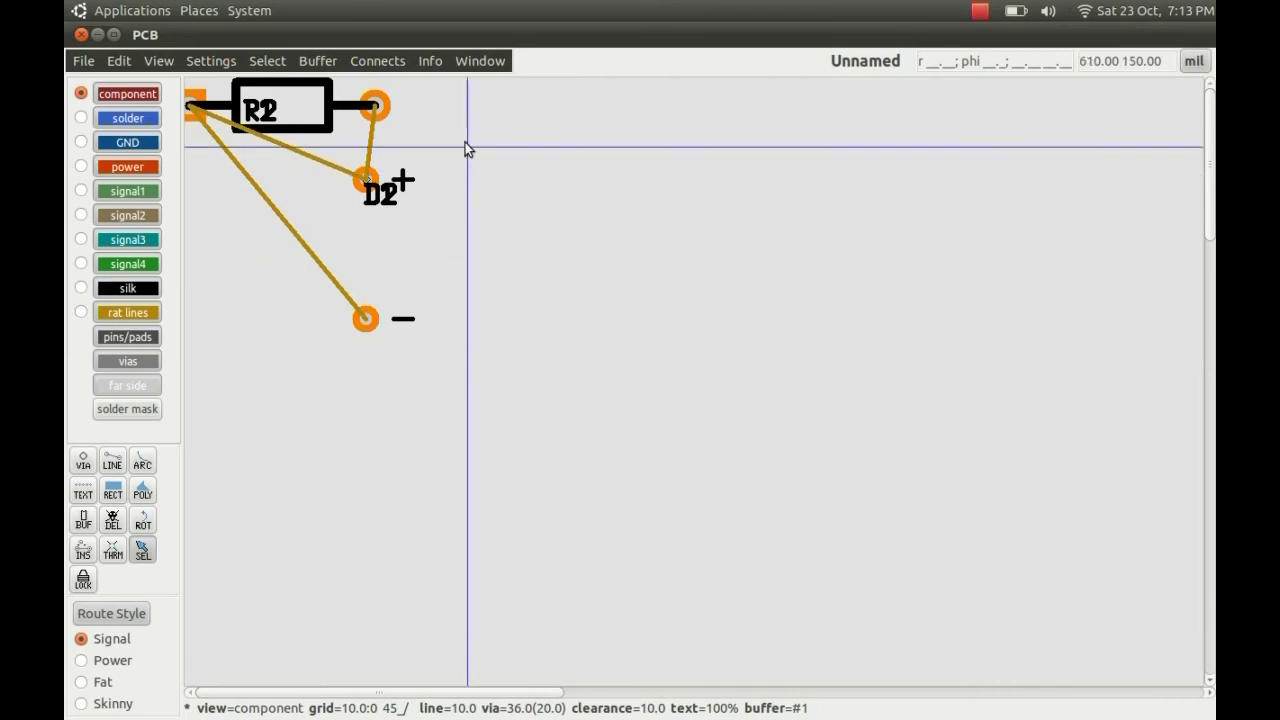
{"action": "left_click", "coordinate": [280, 64]}
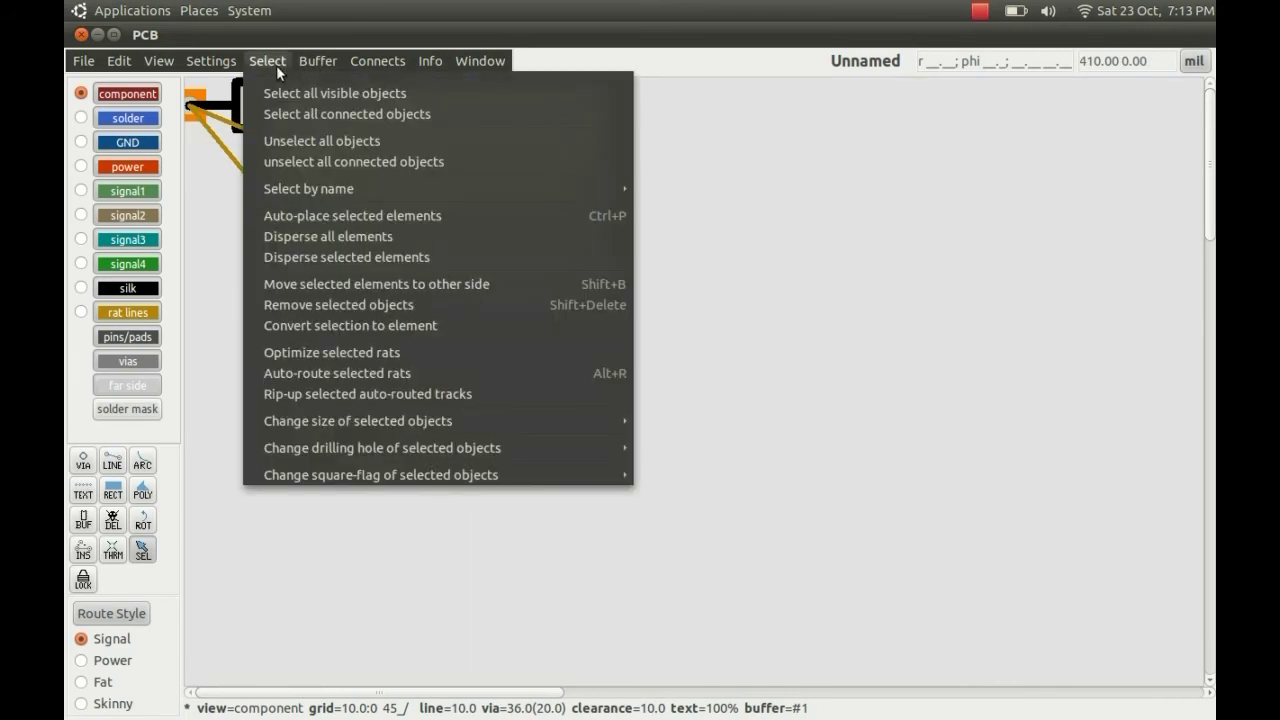
{"action": "left_click", "coordinate": [383, 256]}
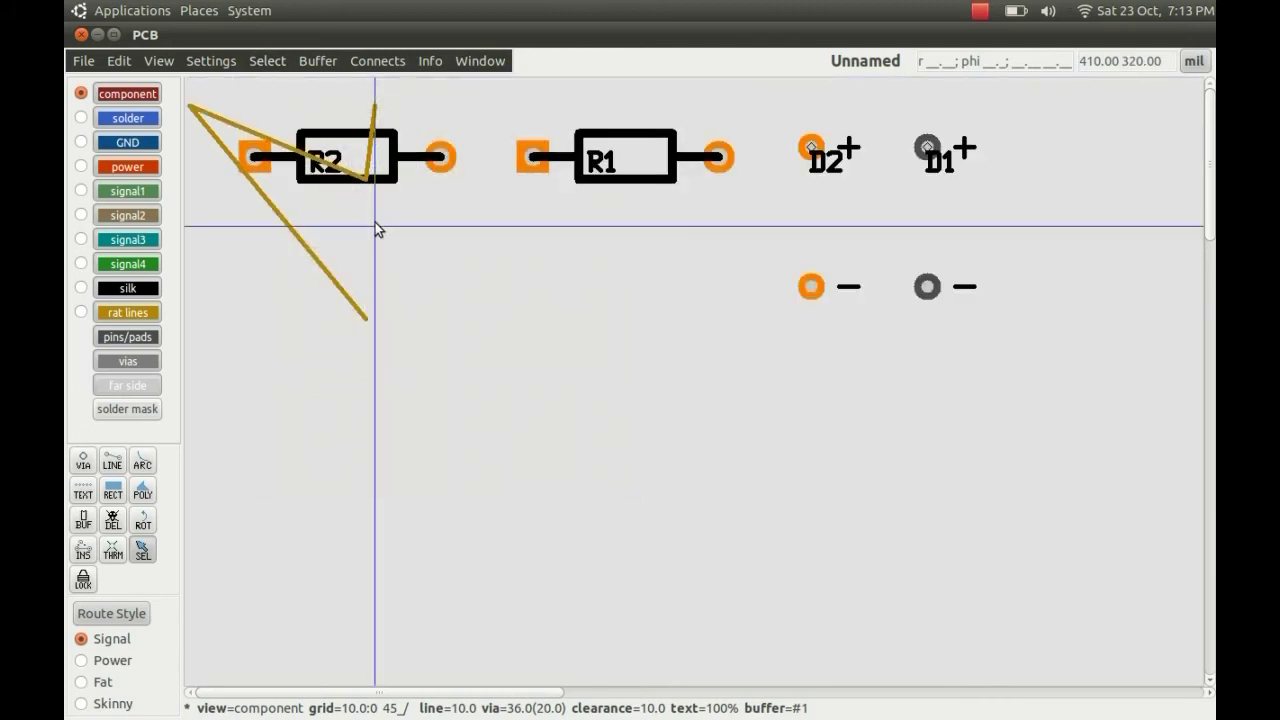
- Drag R2 directly below R1, level with the diodes' negative pins, and enable the visible grid
{"action": "left_click", "coordinate": [349, 152]}
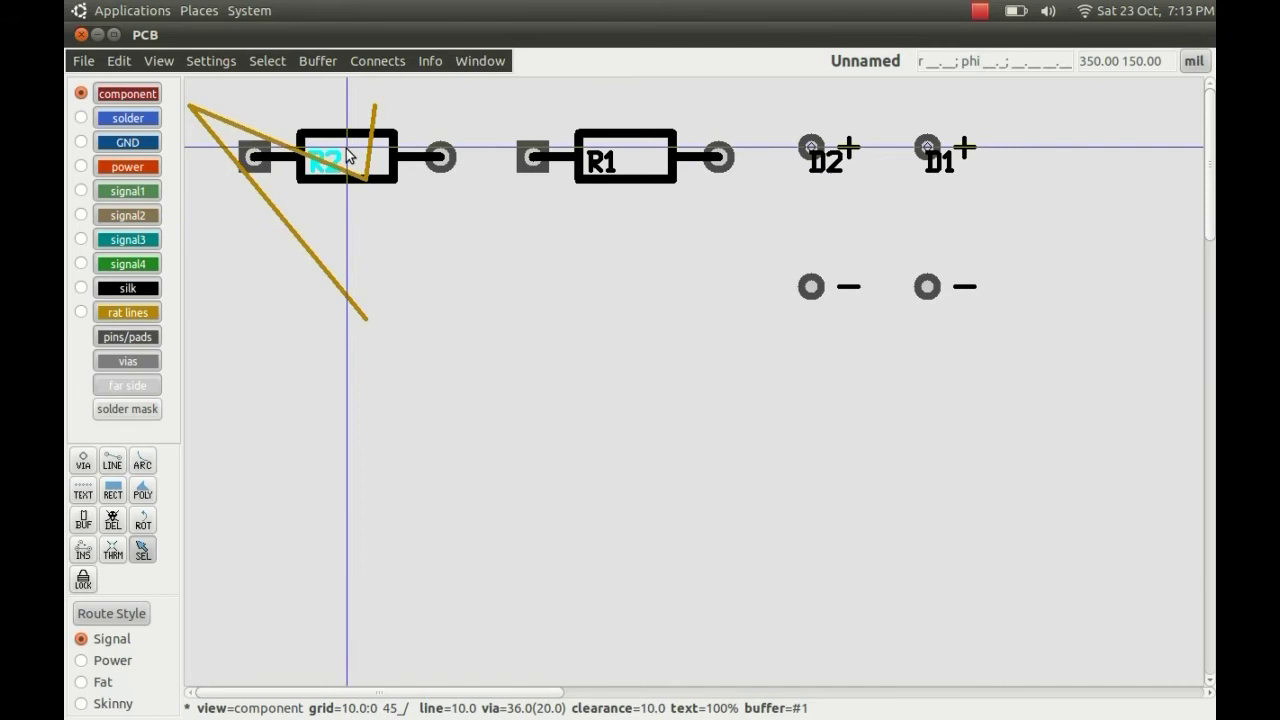
{"action": "left_click_drag", "start_coordinate": [349, 152], "coordinate": [616, 264]}
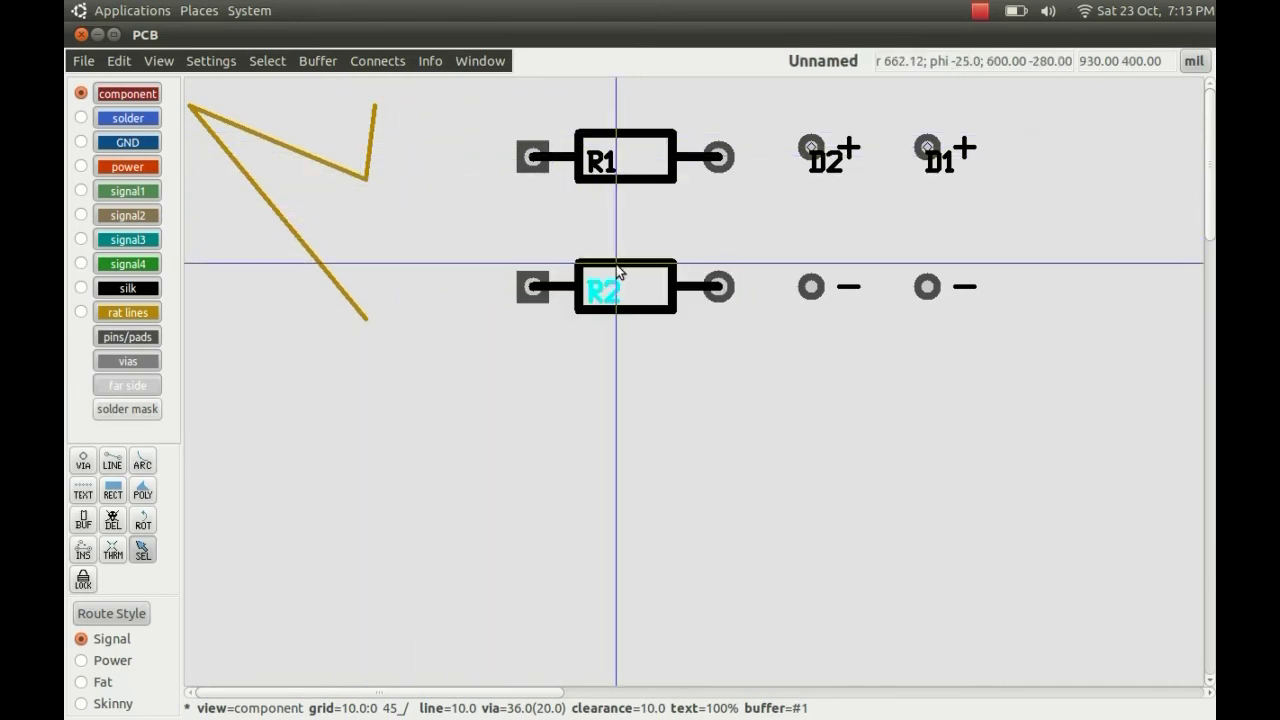
{"action": "left_click", "coordinate": [163, 61]}
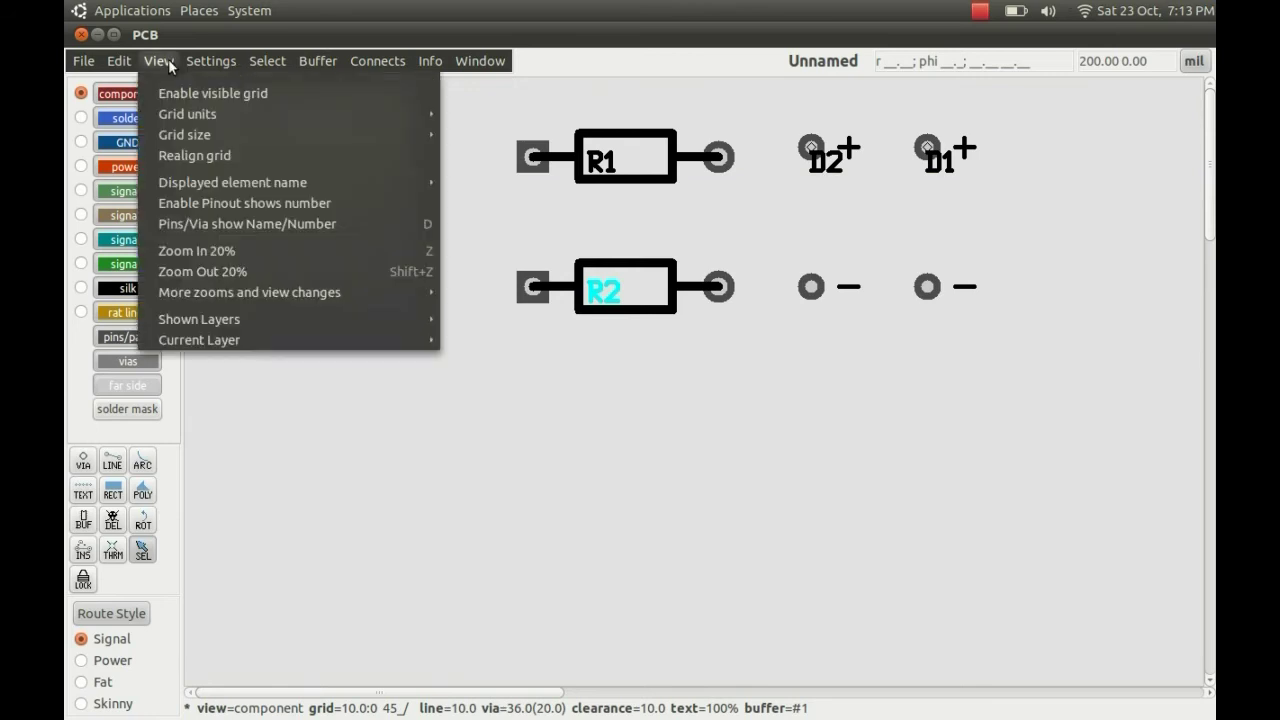
{"action": "left_click", "coordinate": [177, 91]}
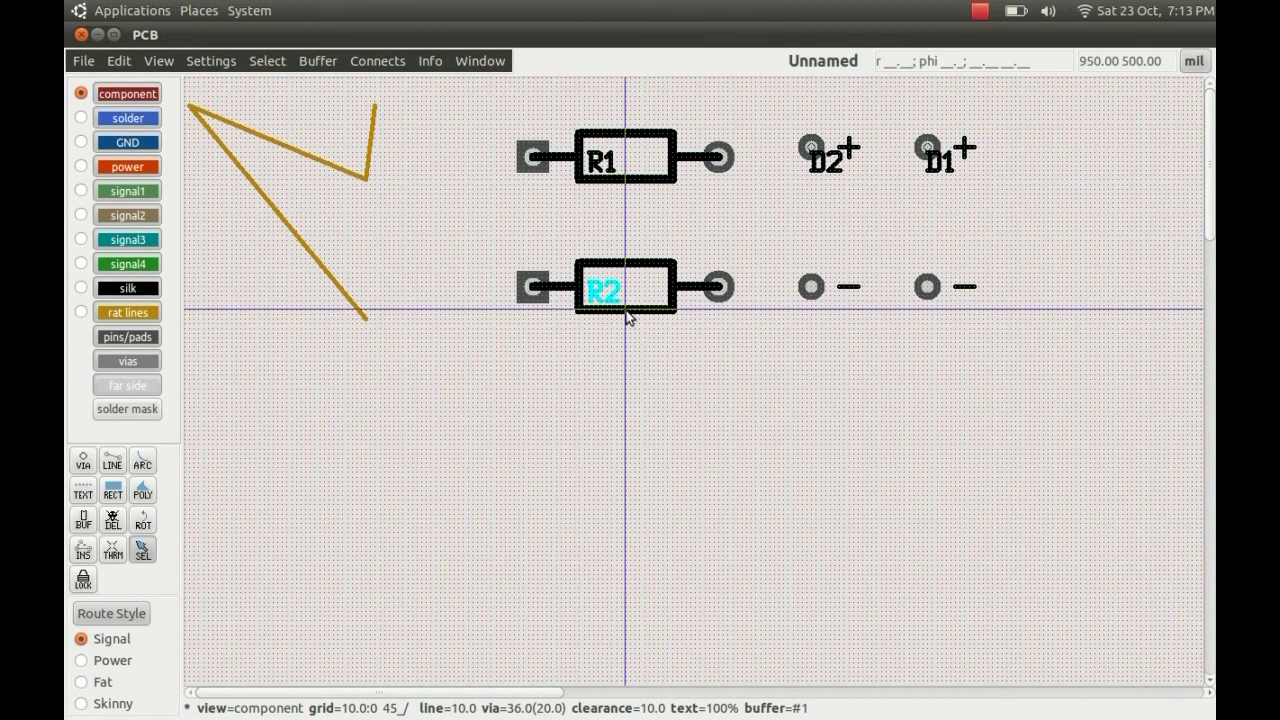
{"action": "scroll", "coordinate": [718, 265], "scroll_direction": "up", "scroll_amount": 1}
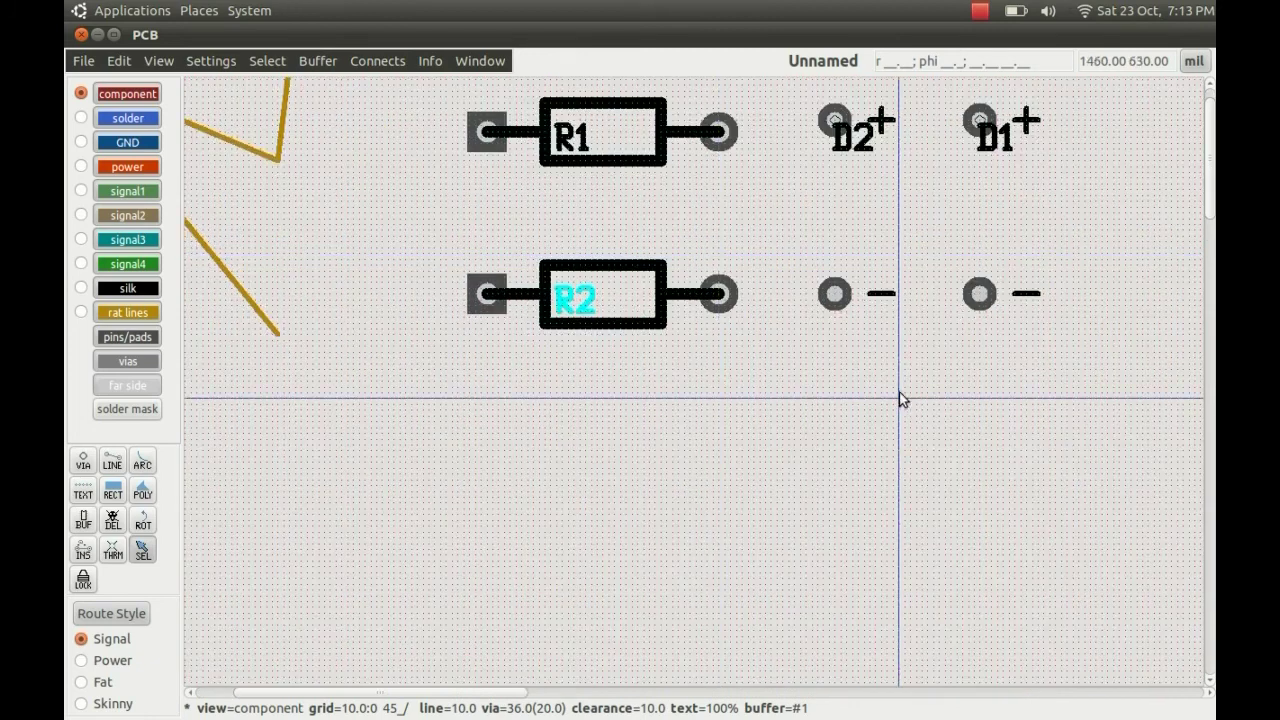
{"action": "scroll", "coordinate": [912, 358], "scroll_direction": "down", "scroll_amount": 1}
{"action": "scroll", "coordinate": [912, 355], "scroll_direction": "down", "scroll_amount": 1}
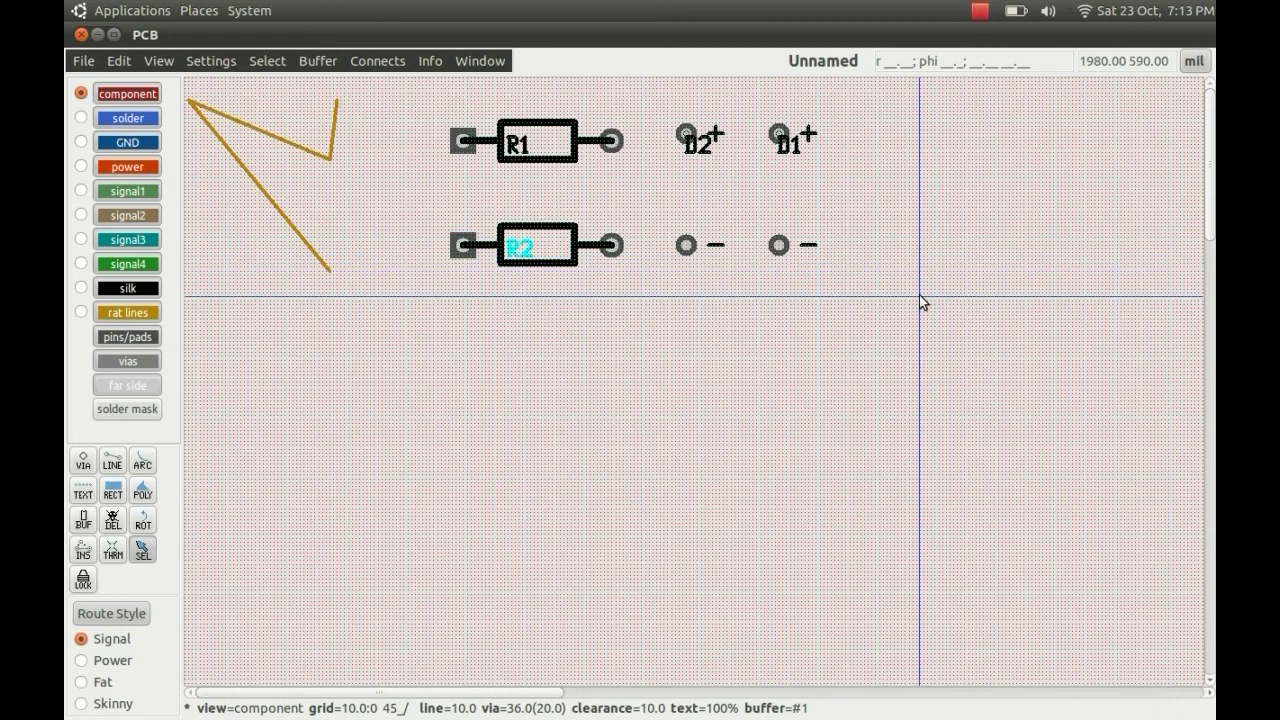
- Optimize the rats nest between pads and dismiss the log
{"action": "left_click", "coordinate": [381, 64]}
{"action": "left_click", "coordinate": [460, 183]}
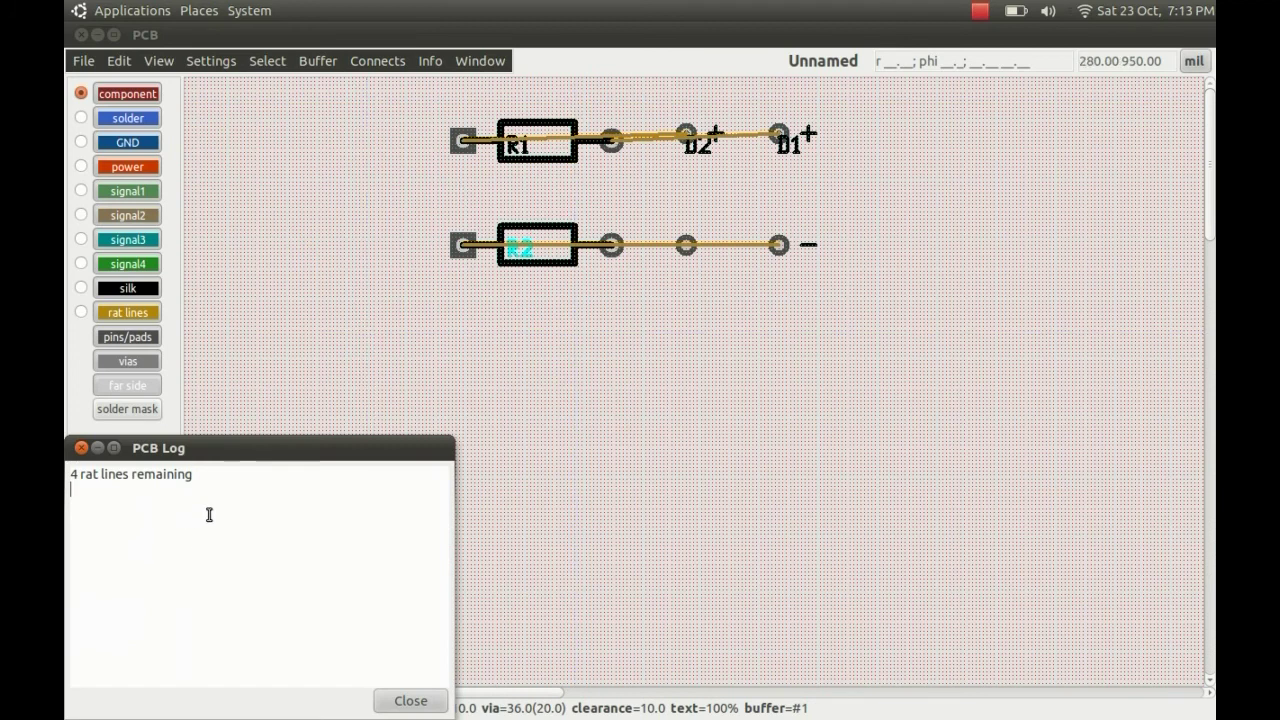
{"action": "left_click", "coordinate": [416, 700]}
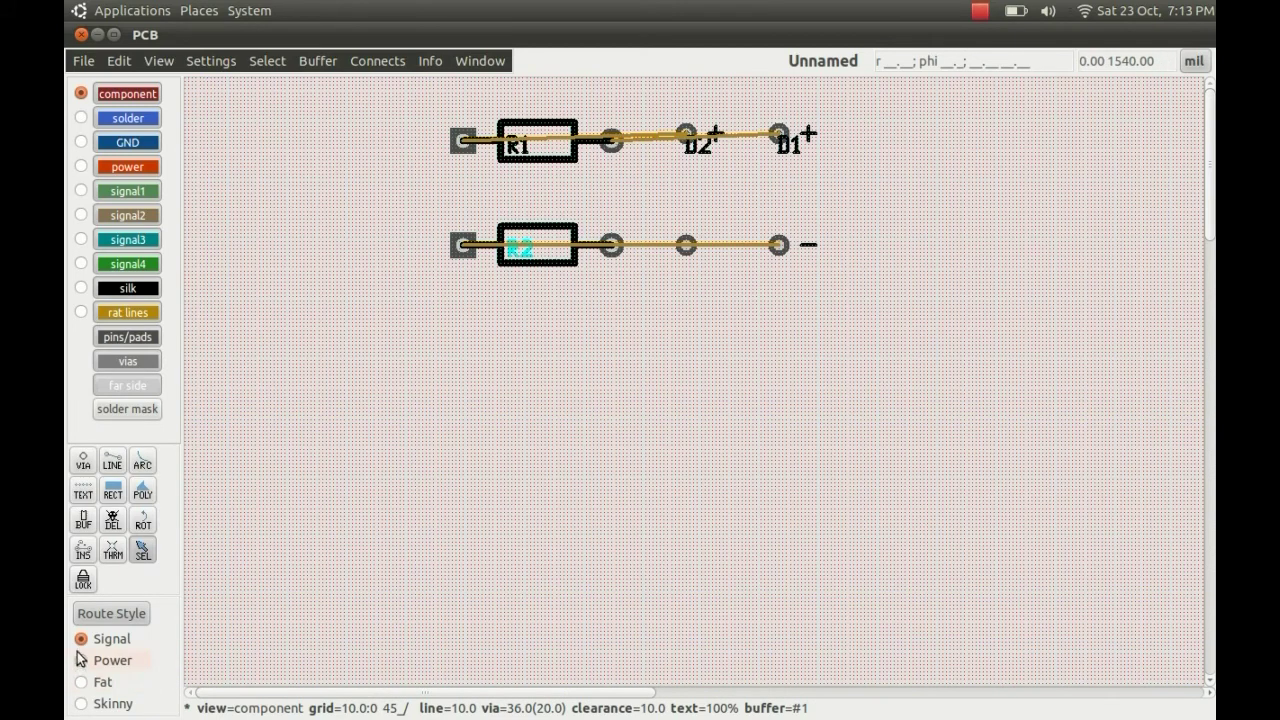
- With the Fat route style, select R1, R2, D1, D2 and auto-route all four selected rats
{"action": "left_click", "coordinate": [82, 683]}
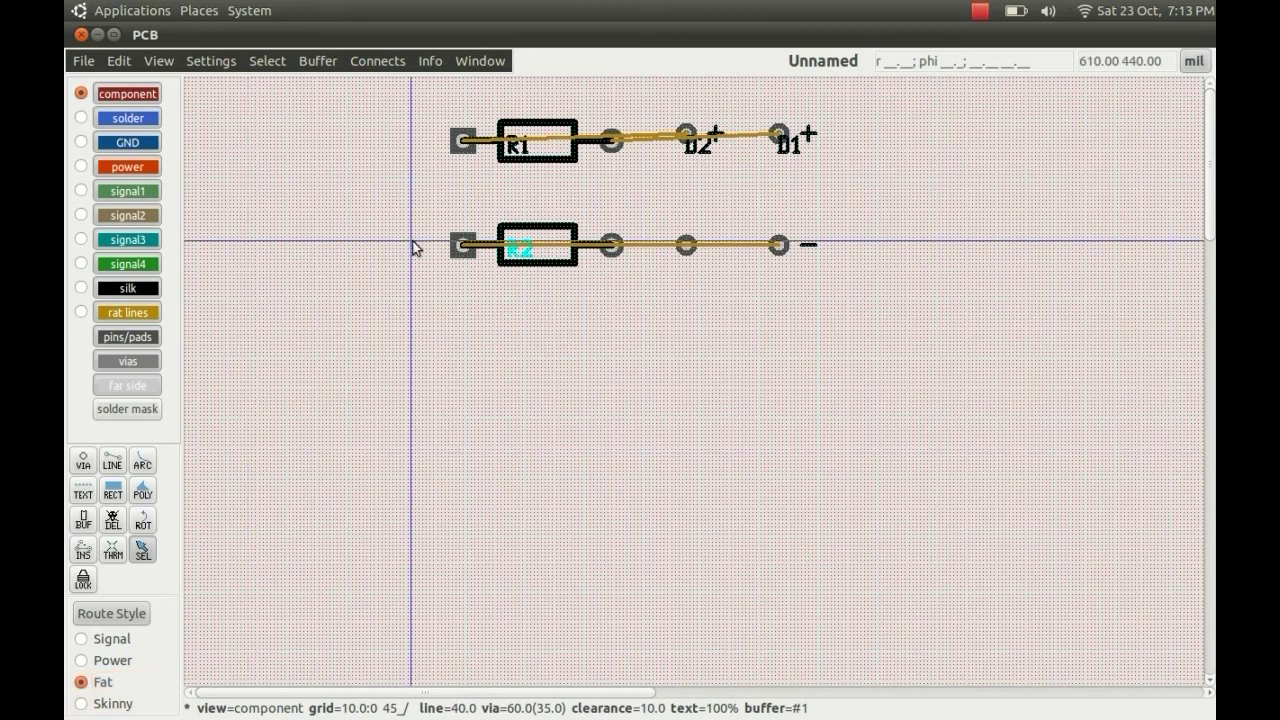
{"action": "left_click_drag", "start_coordinate": [414, 103], "coordinate": [911, 327]}
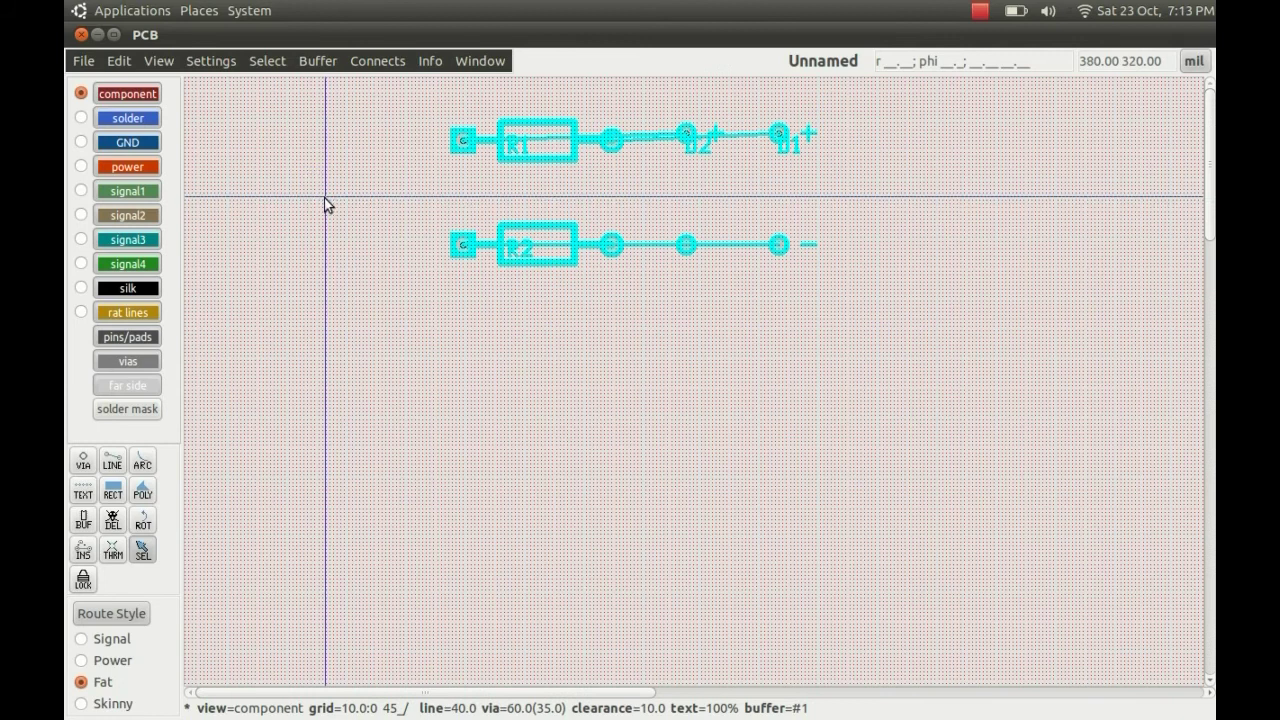
{"action": "left_click", "coordinate": [320, 61]}
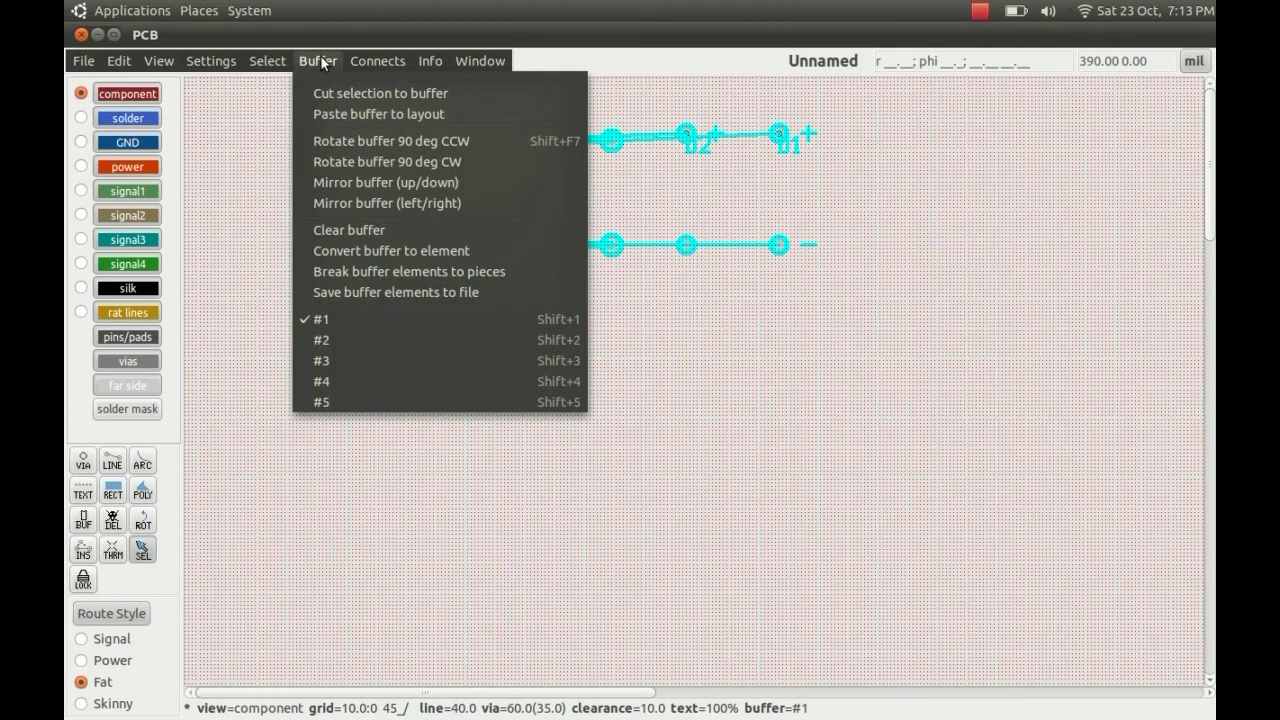
{"action": "left_click", "coordinate": [320, 61]}
{"action": "left_click", "coordinate": [280, 61]}
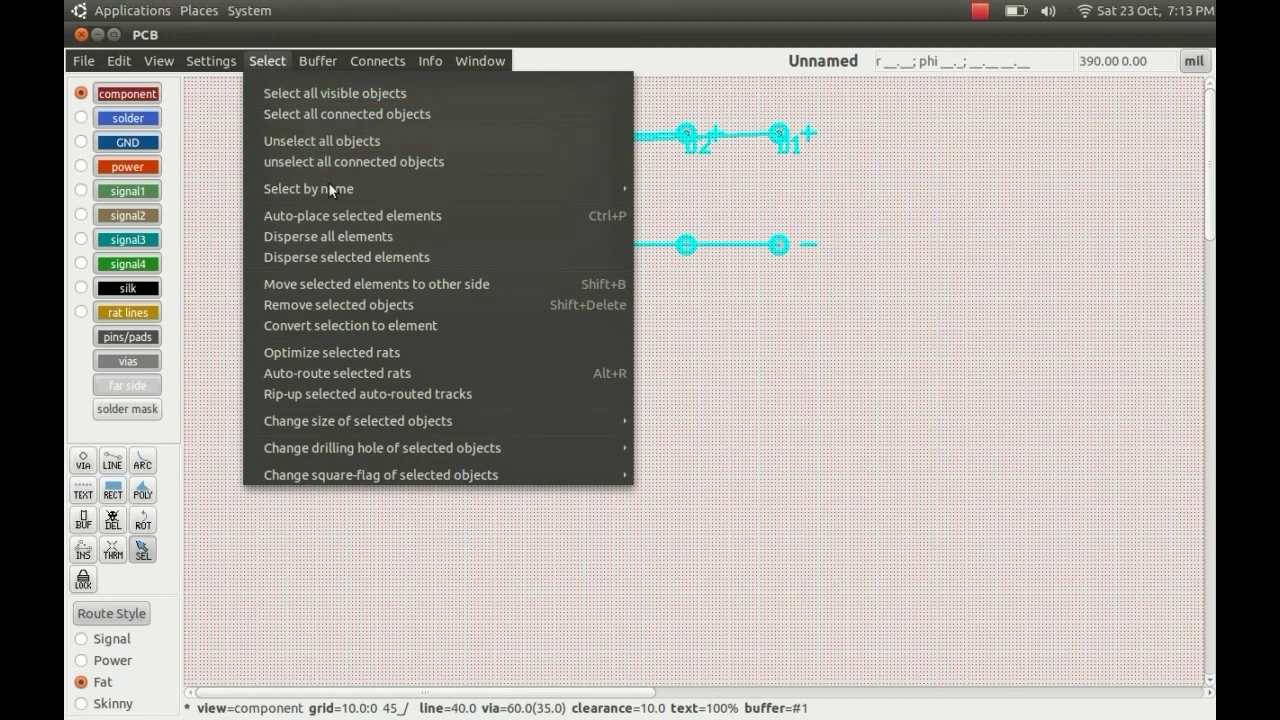
{"action": "left_click", "coordinate": [377, 374]}
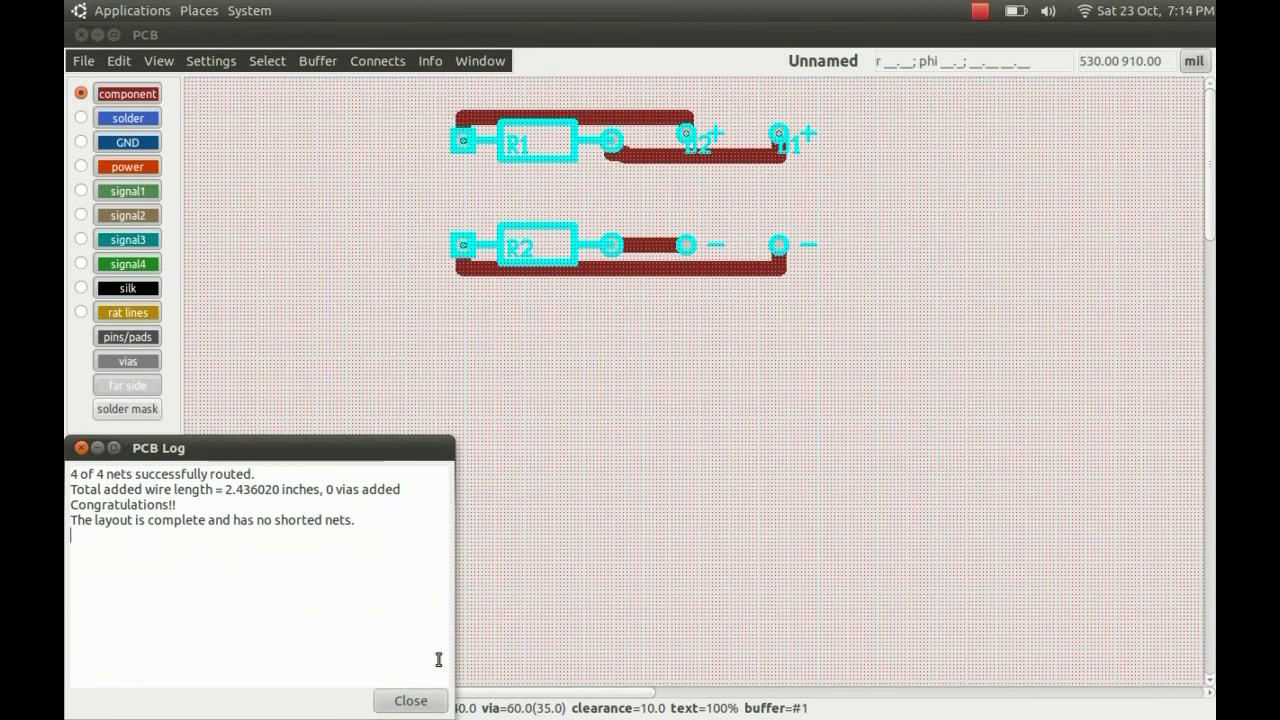
{"action": "left_click", "coordinate": [410, 701]}
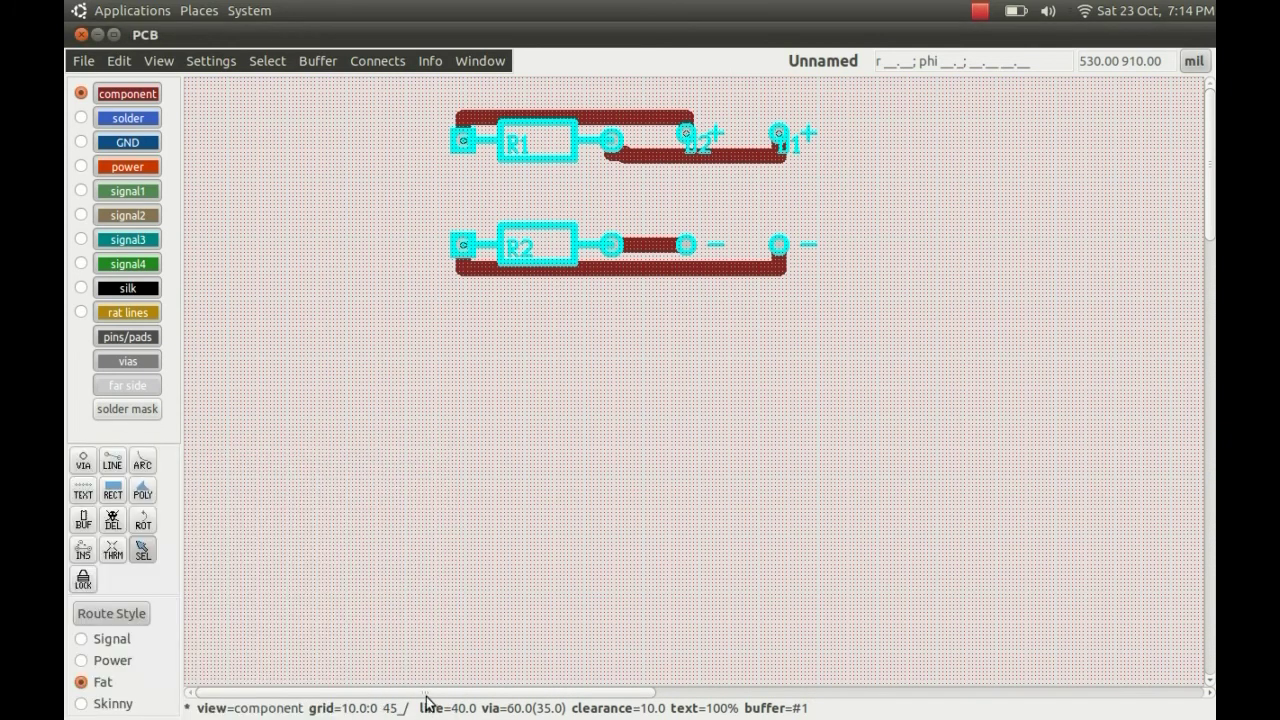
- Deselect everything and zoom in on the routed board
{"action": "left_click", "coordinate": [534, 434]}
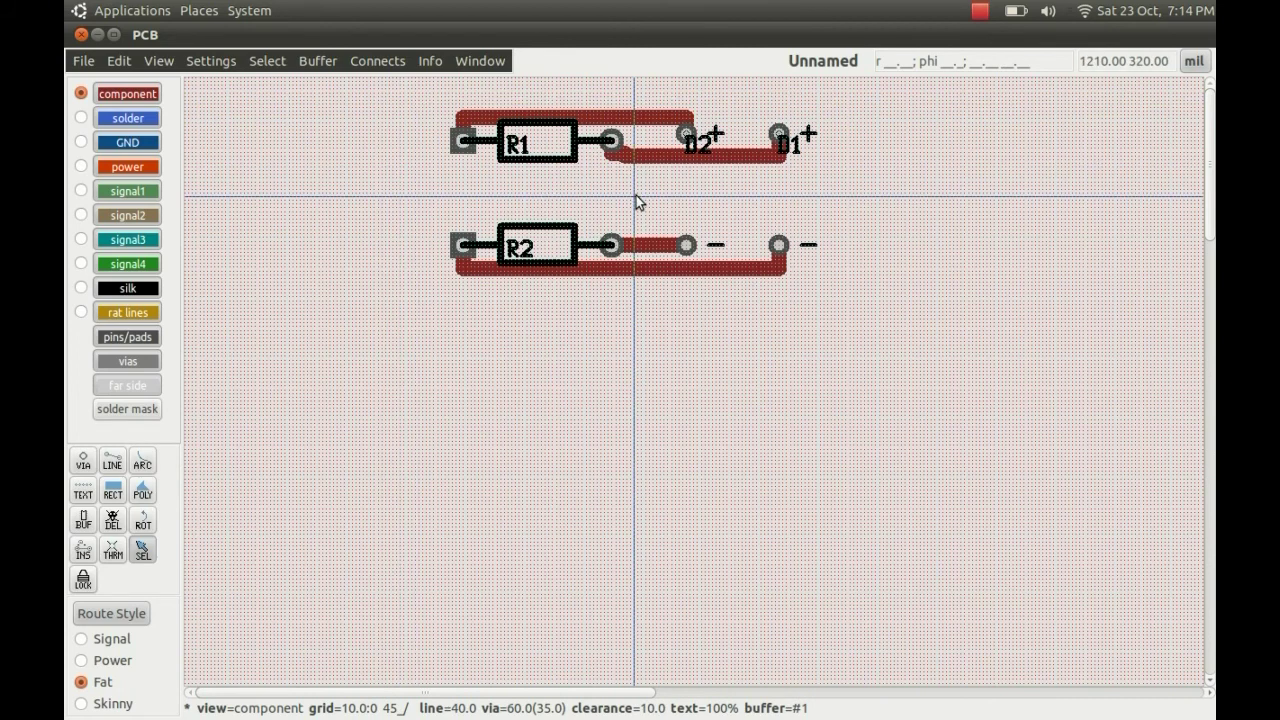
{"action": "scroll", "coordinate": [634, 195], "scroll_direction": "up", "scroll_amount": 1}
{"action": "scroll", "coordinate": [632, 165], "scroll_direction": "up", "scroll_amount": 1}
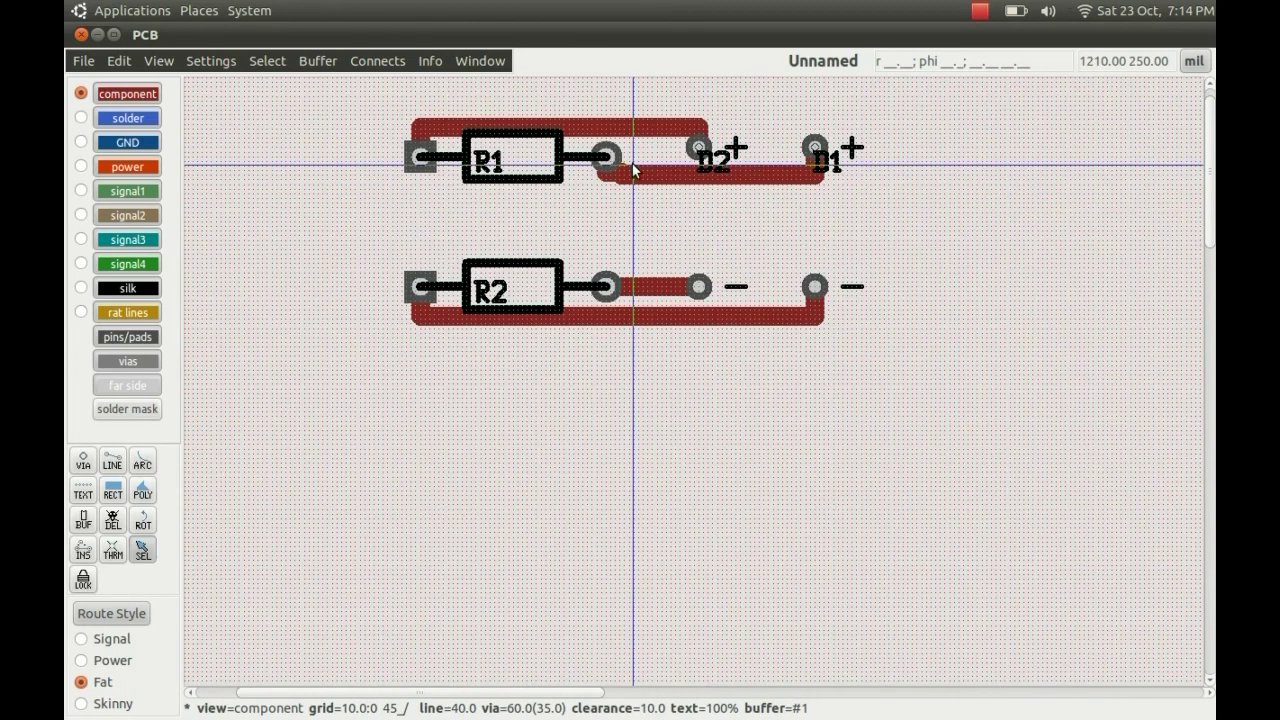
{"action": "scroll", "coordinate": [632, 170], "scroll_direction": "up", "scroll_amount": 3}
{"action": "scroll", "coordinate": [632, 170], "scroll_direction": "down", "scroll_amount": 1, "text": "shift"}
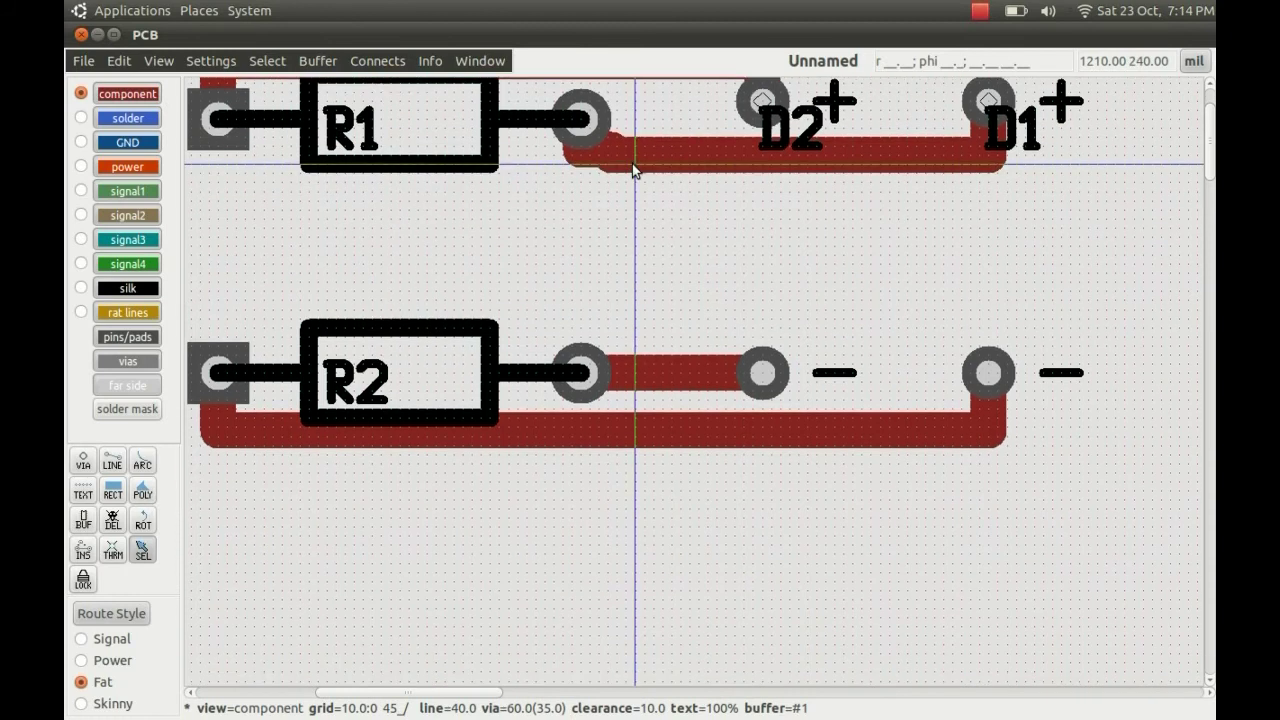
{"action": "scroll", "coordinate": [632, 170], "scroll_direction": "down", "scroll_amount": 1}
{"action": "scroll", "coordinate": [632, 165], "scroll_direction": "up", "scroll_amount": 2}
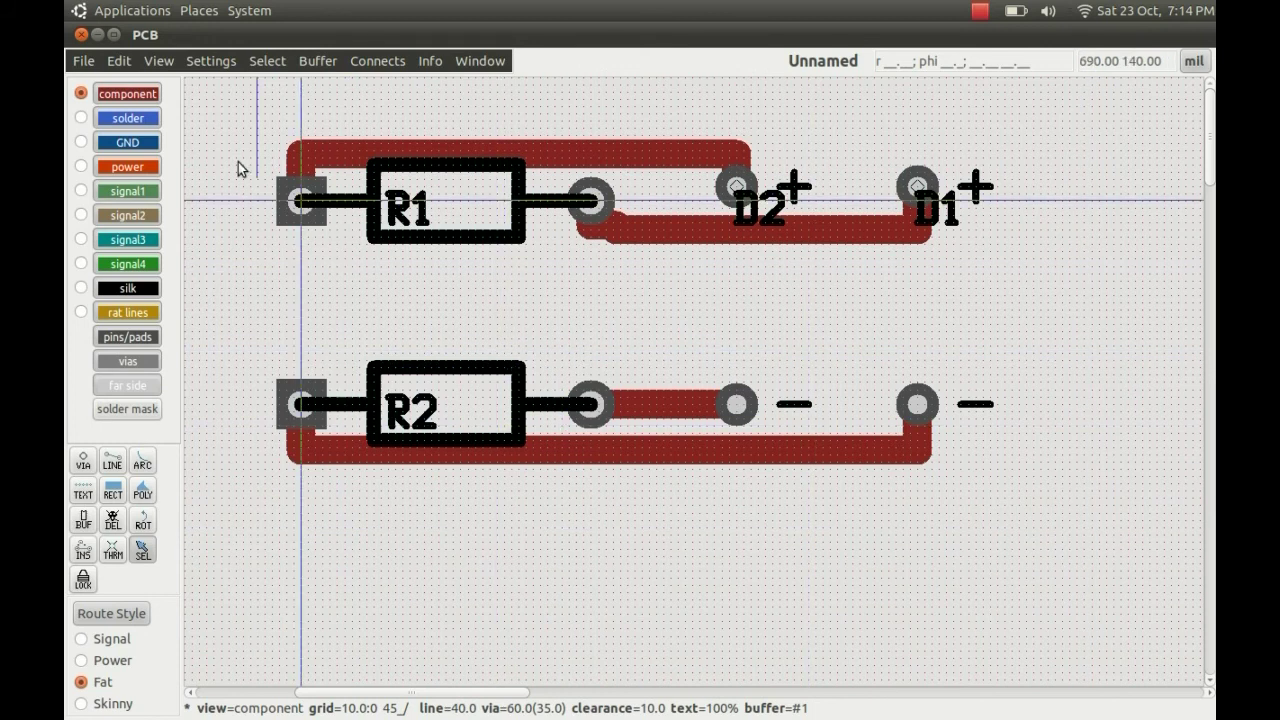
- Hide the solder, GND and signal copper layers, then make signal1 the current layer
{"action": "left_click", "coordinate": [128, 118]}
{"action": "left_click", "coordinate": [128, 142]}
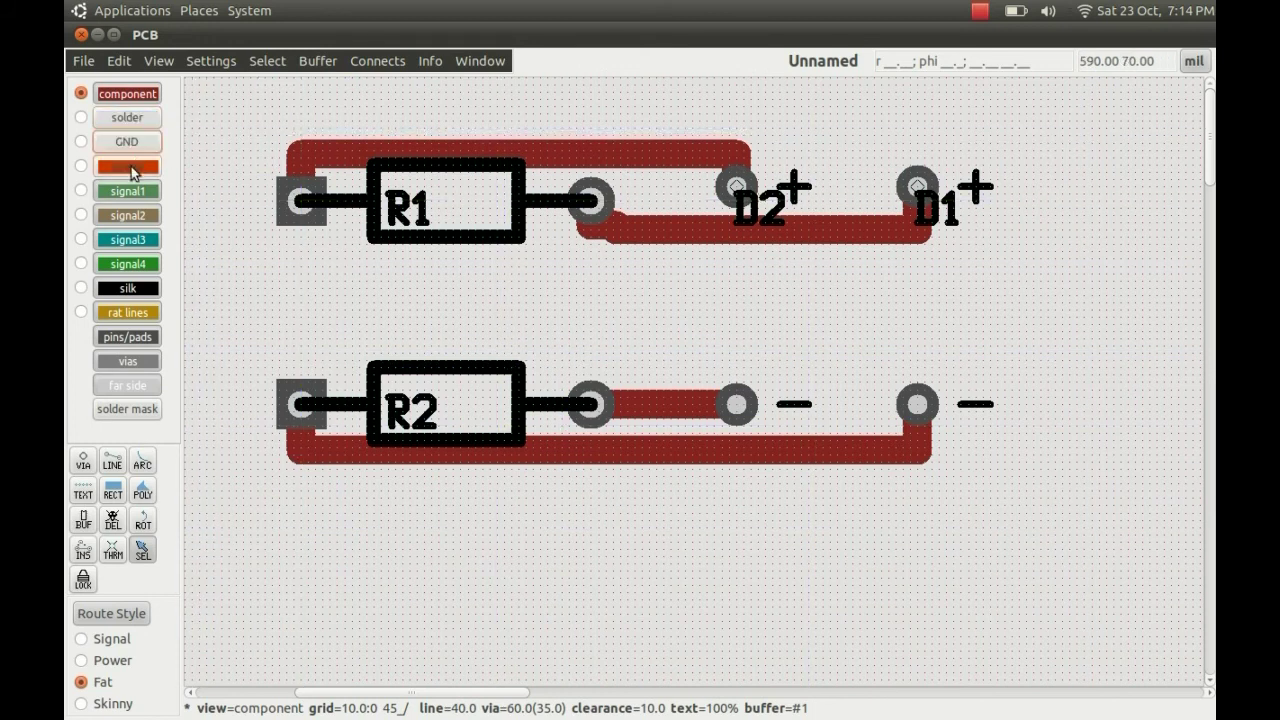
{"action": "left_click", "coordinate": [130, 168]}
{"action": "left_click", "coordinate": [128, 190]}
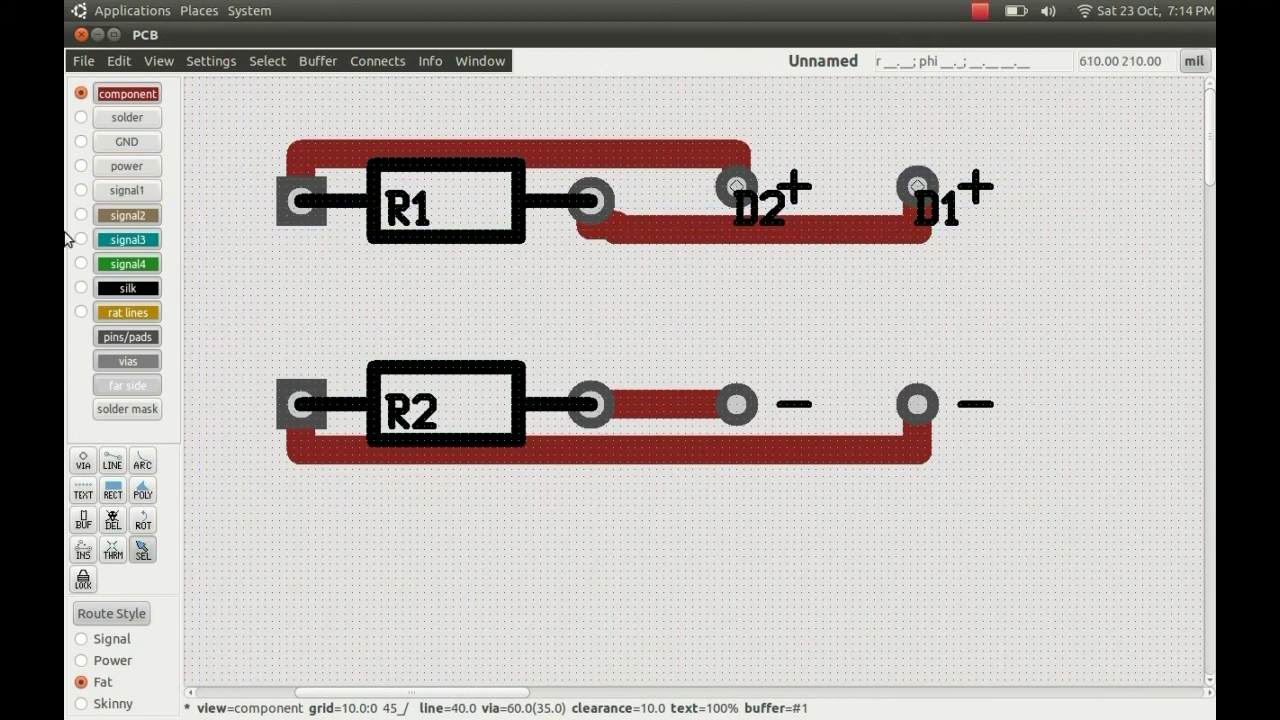
{"action": "left_click", "coordinate": [128, 215]}
{"action": "left_click", "coordinate": [128, 239]}
{"action": "left_click", "coordinate": [128, 263]}
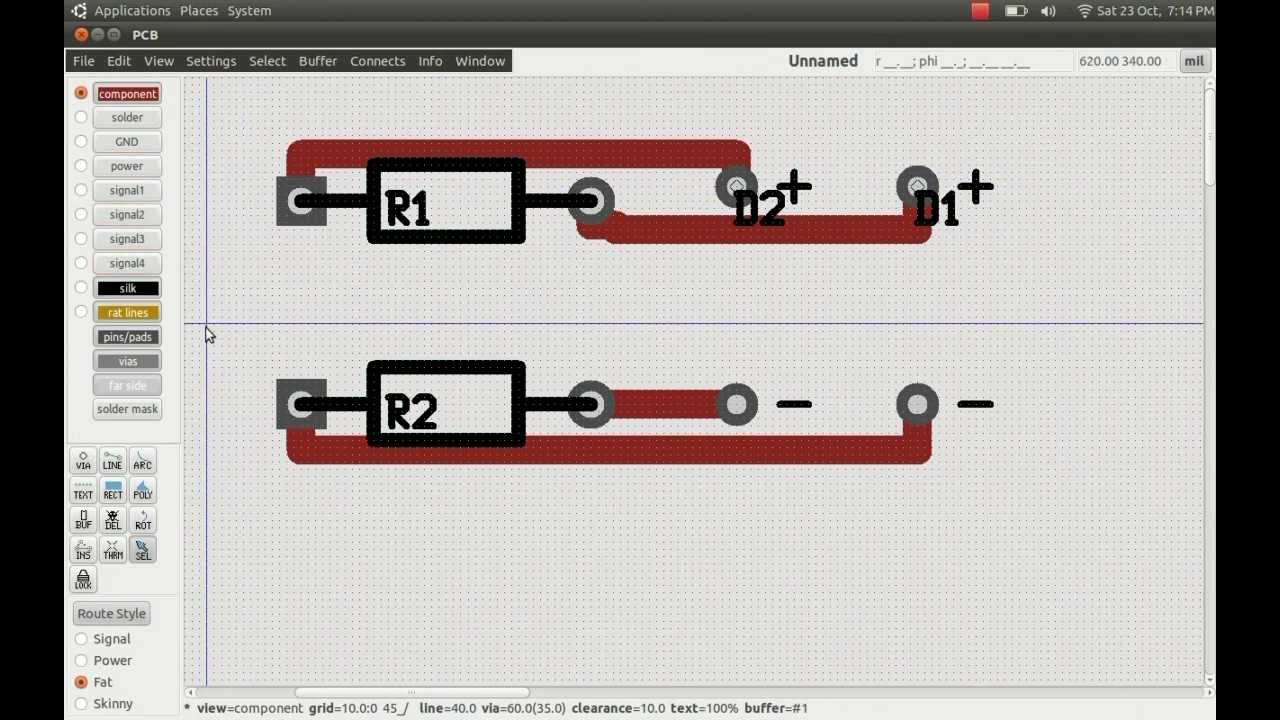
{"action": "left_click", "coordinate": [133, 338]}
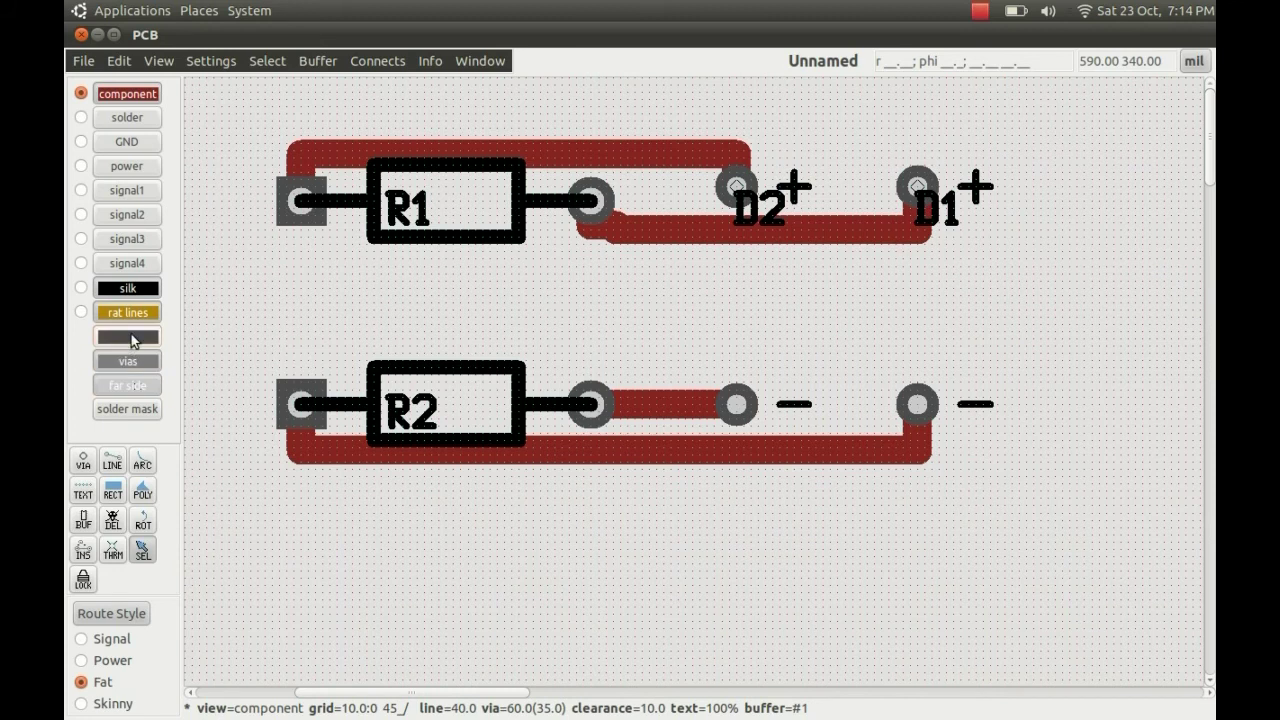
{"action": "left_click", "coordinate": [136, 160]}
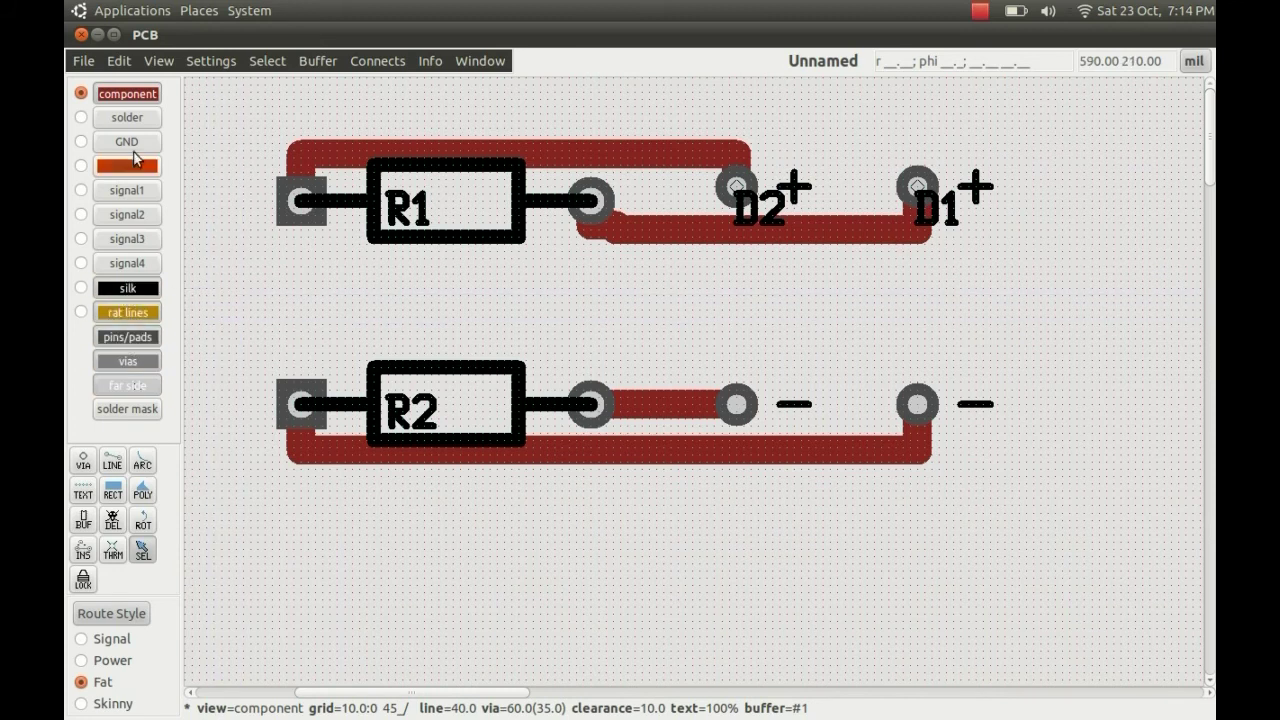
{"action": "left_click", "coordinate": [116, 142]}
{"action": "left_click", "coordinate": [81, 190]}
- Box-select R1, D2, D1 and their upper tracks and move them to signal1 with Shift+M
{"action": "left_click", "coordinate": [649, 152]}
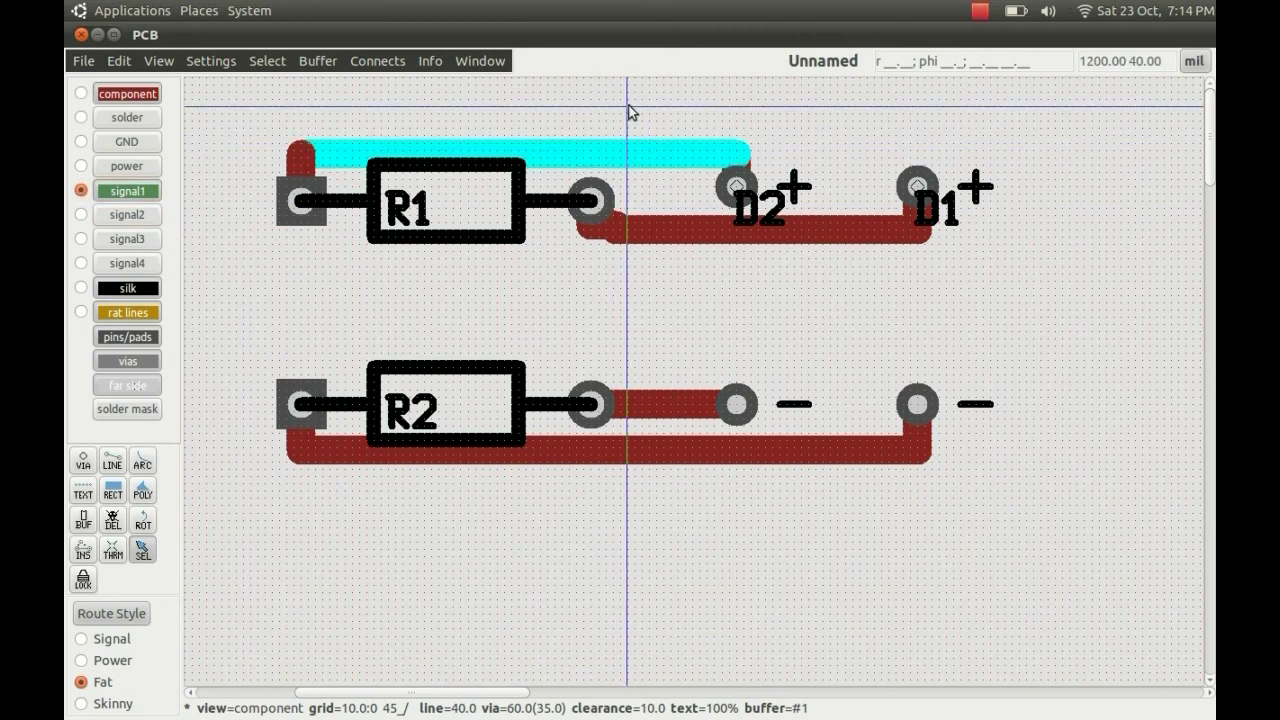
{"action": "left_click", "coordinate": [629, 117]}
{"action": "left_click_drag", "start_coordinate": [240, 116], "coordinate": [1022, 283]}
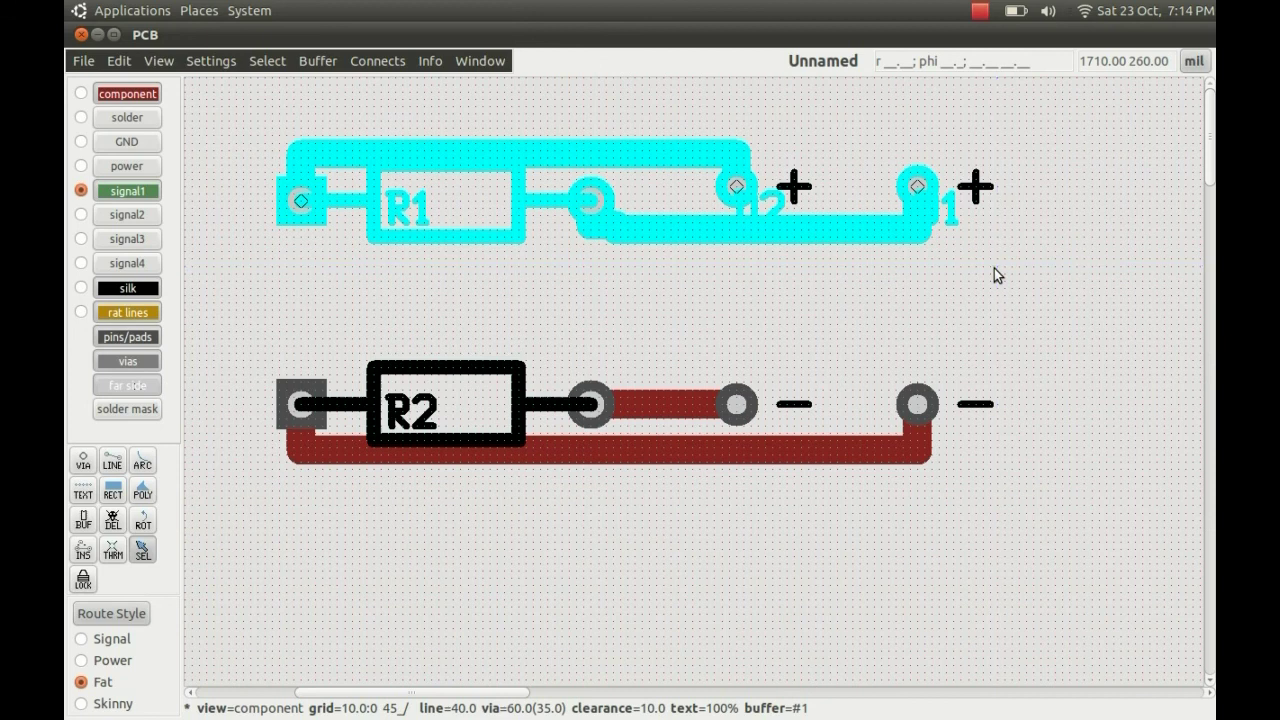
{"action": "key", "text": "shift+m"}
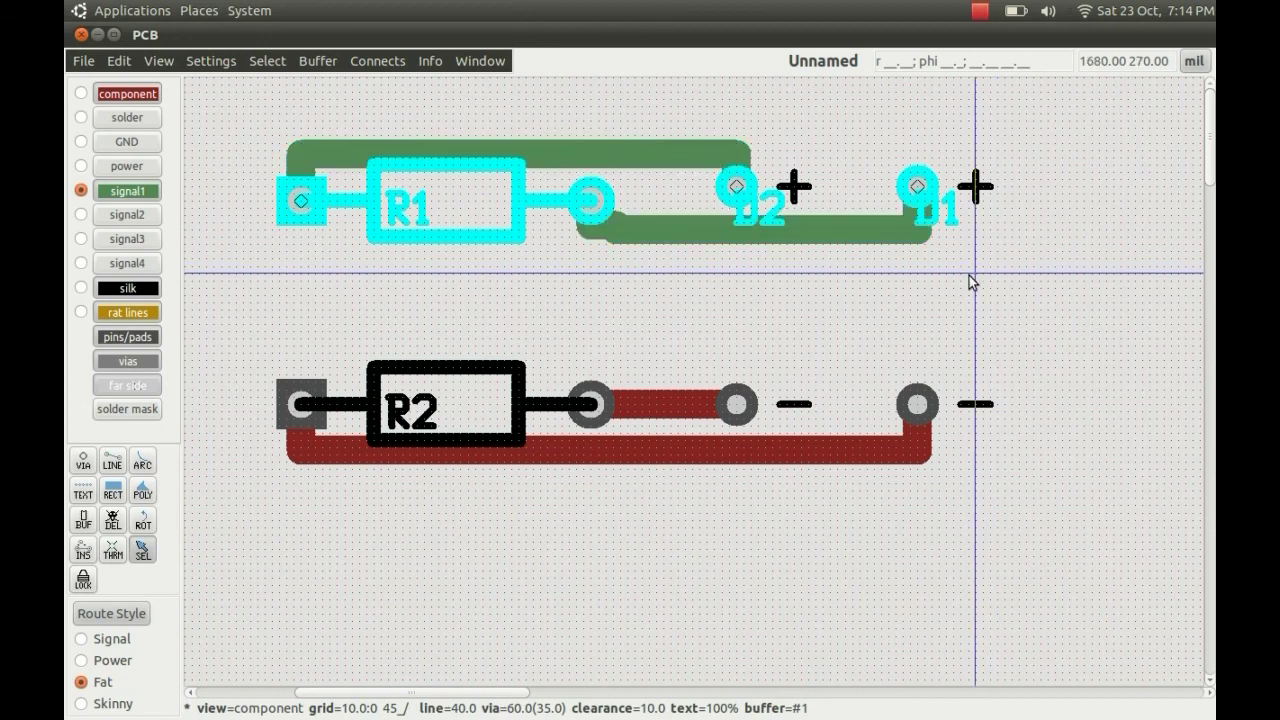
- Check the result by toggling signal1, solder and component layer visibility, then deselect D1
{"action": "left_click", "coordinate": [957, 277]}
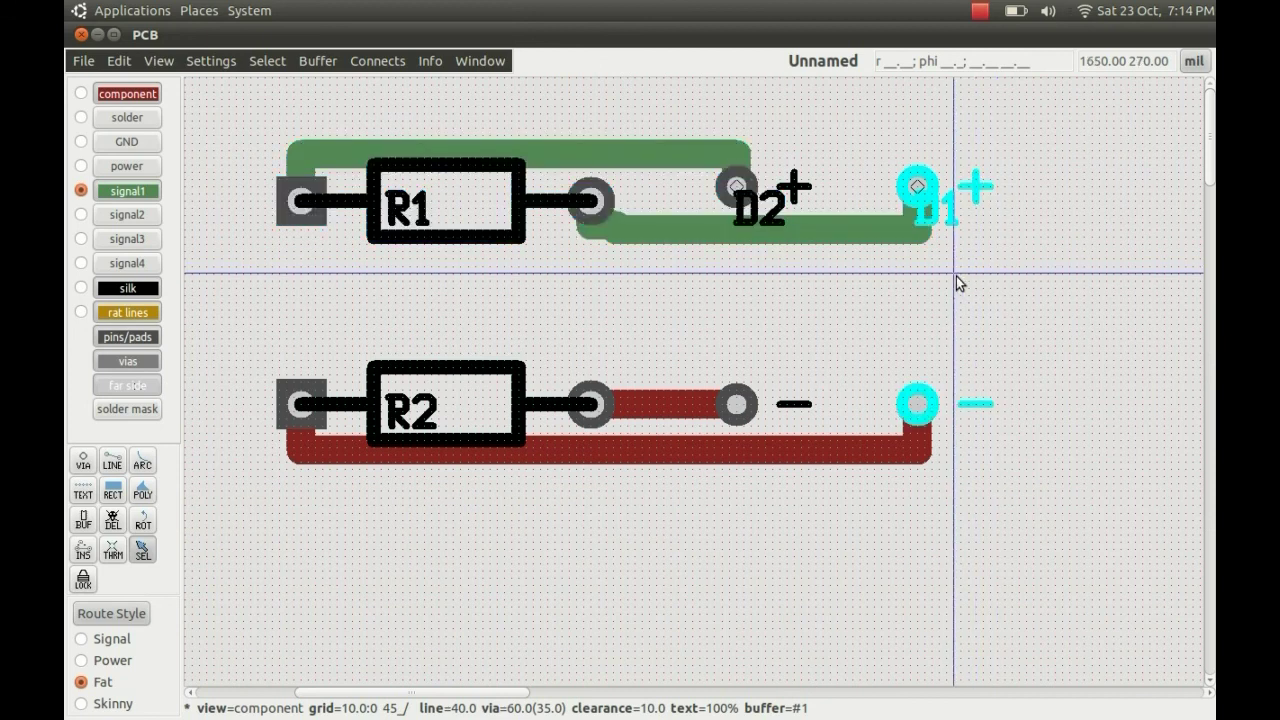
{"action": "left_click", "coordinate": [137, 190]}
{"action": "left_click", "coordinate": [137, 190]}
{"action": "left_click", "coordinate": [134, 122]}
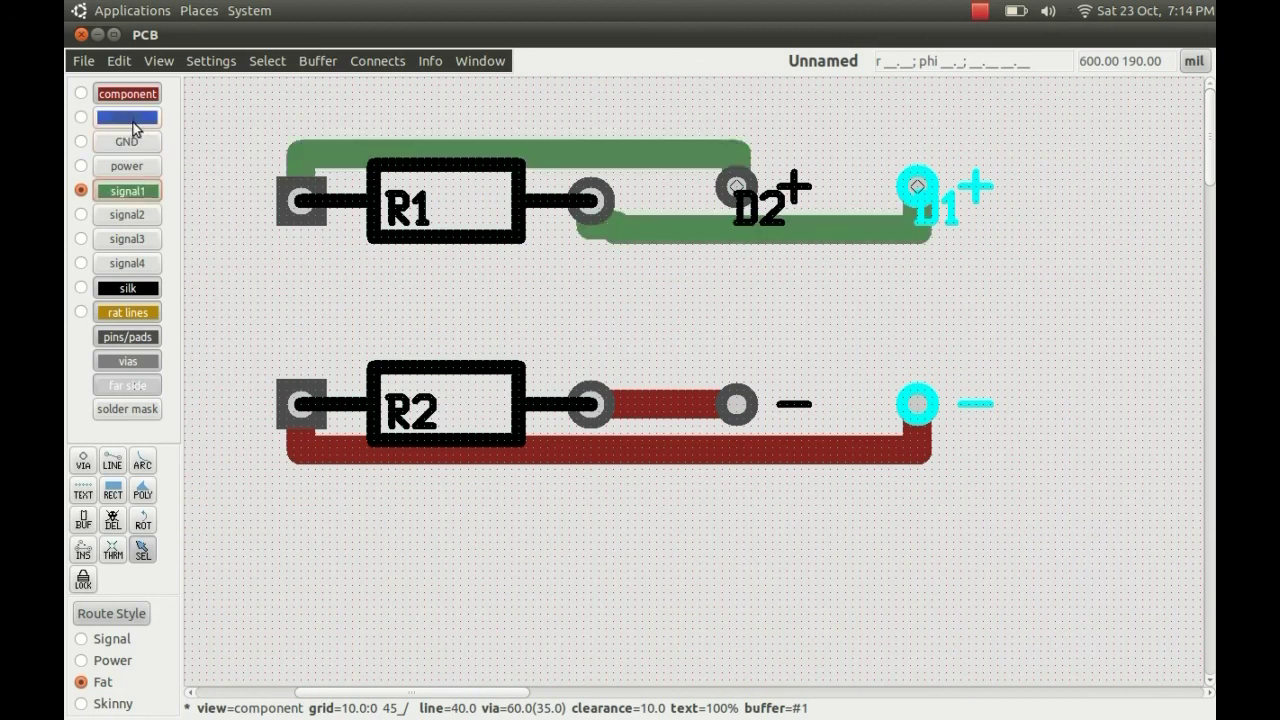
{"action": "left_click", "coordinate": [134, 118]}
{"action": "left_click", "coordinate": [132, 94]}
{"action": "left_click", "coordinate": [132, 94]}
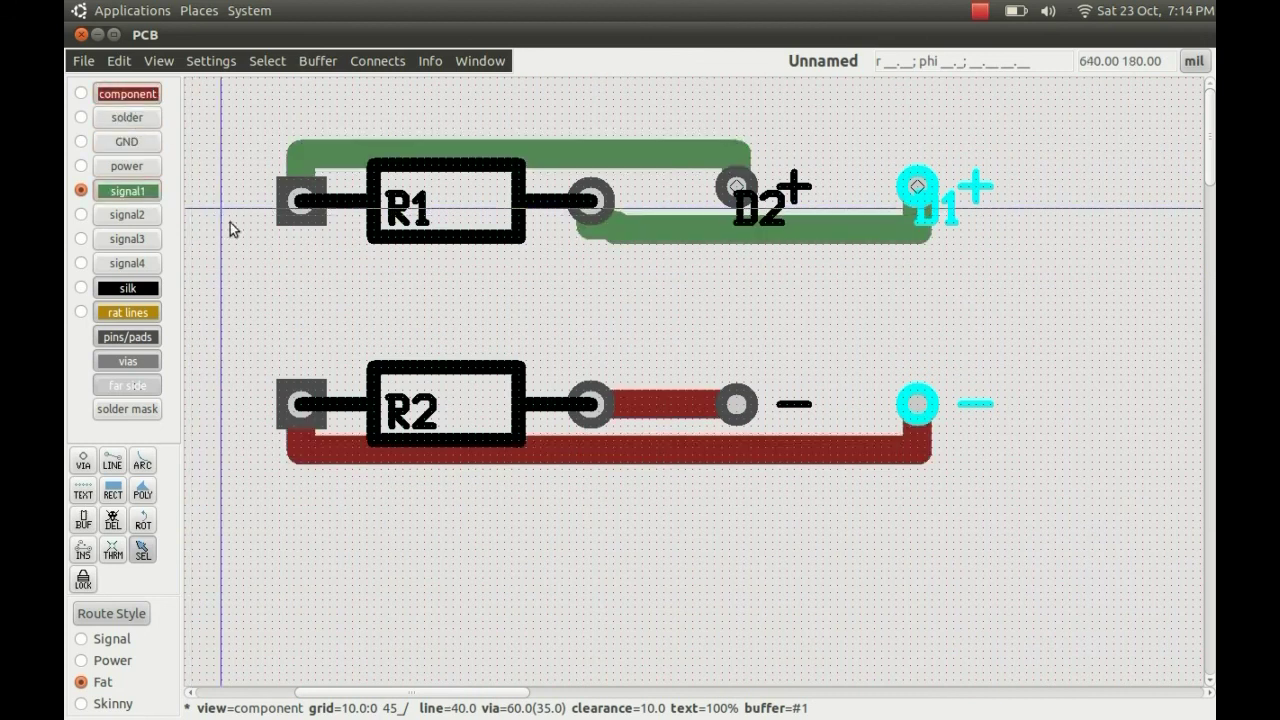
{"action": "left_click", "coordinate": [243, 268]}
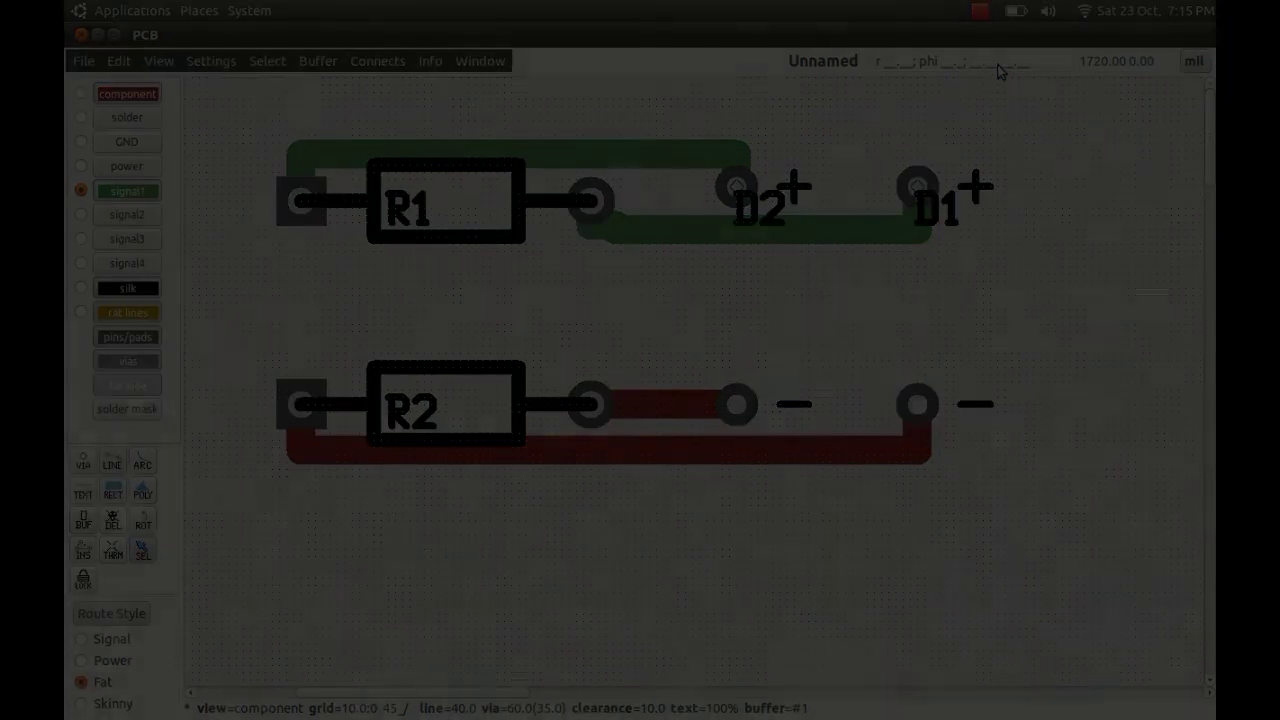